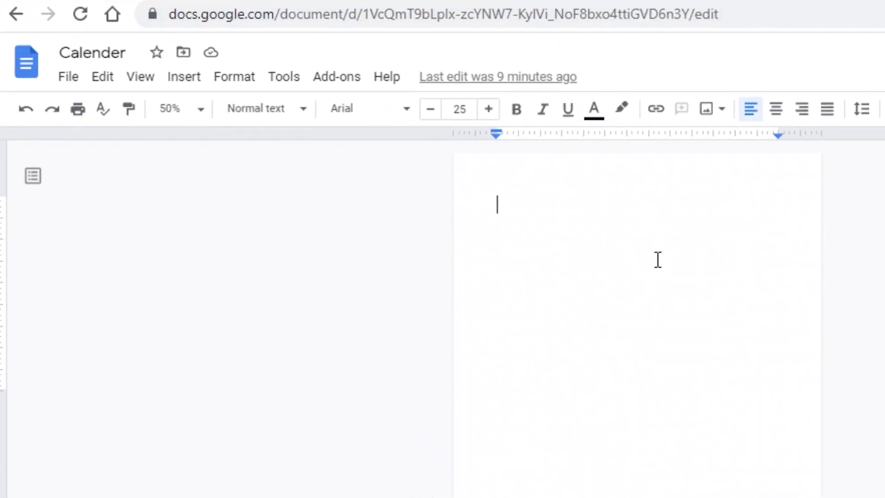
# Switch browser tabs and open the Insert menu in the blank Calender document
pyautogui.click(628, 2)
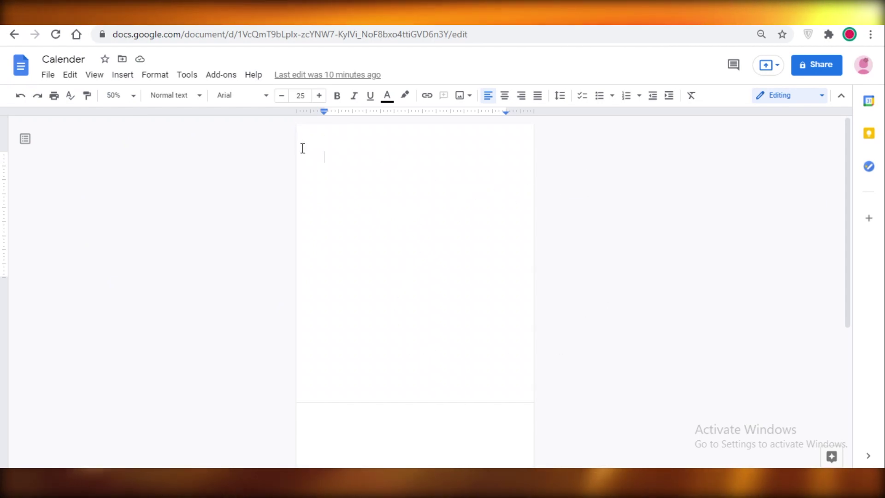
pyautogui.scroll(-5, 393, 221)
pyautogui.scroll(5, 391, 223)
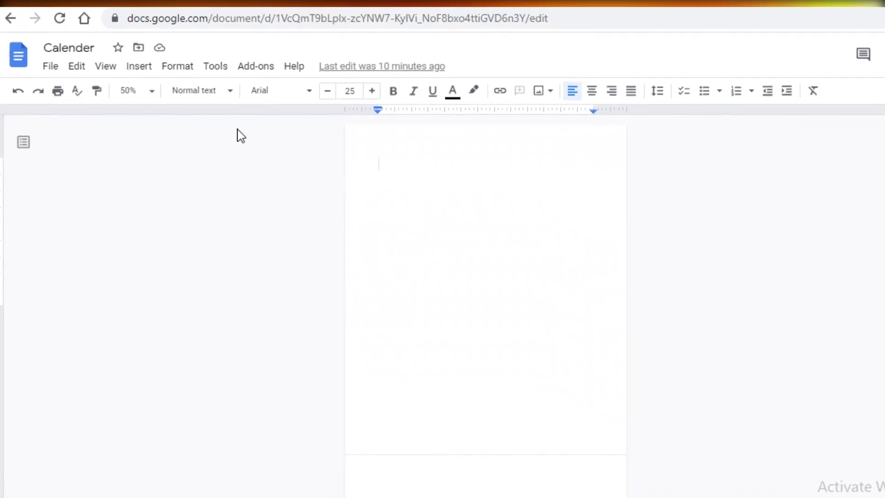
pyautogui.click(146, 67)
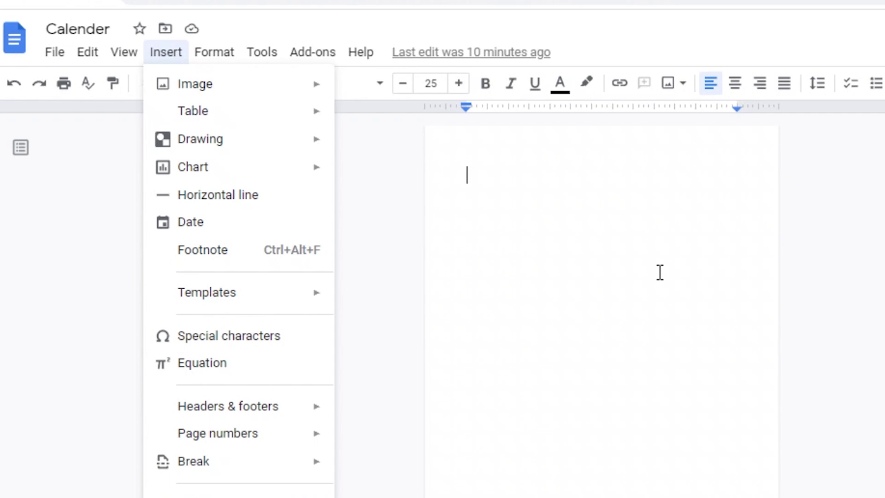
# Insert a 4 x 5 table into the page and place the caret inside it
pyautogui.moveTo(327, 120)
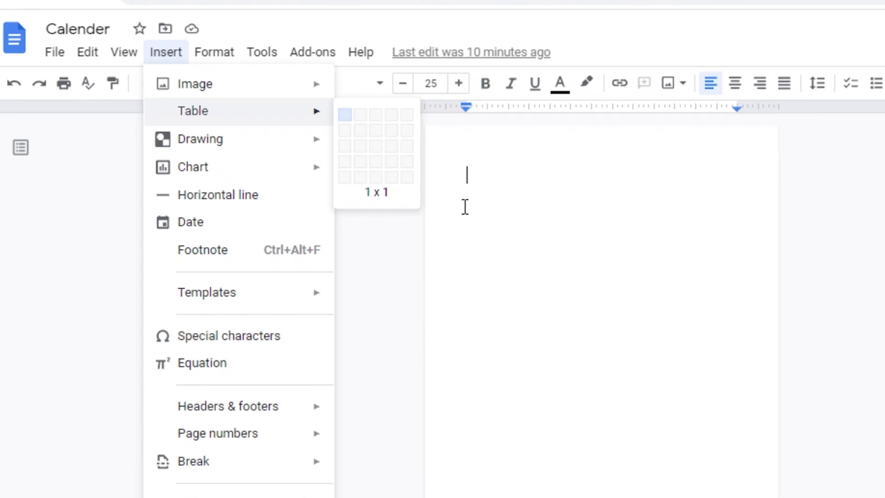
pyautogui.click(394, 182)
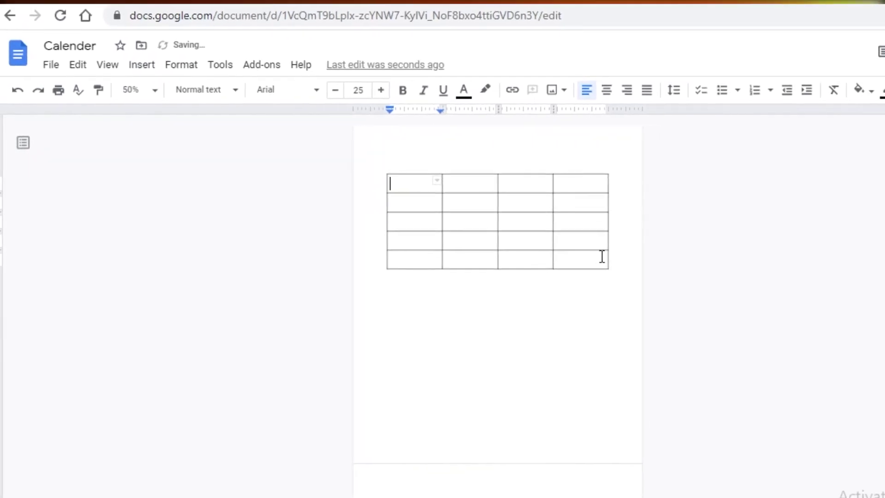
pyautogui.click(733, 295)
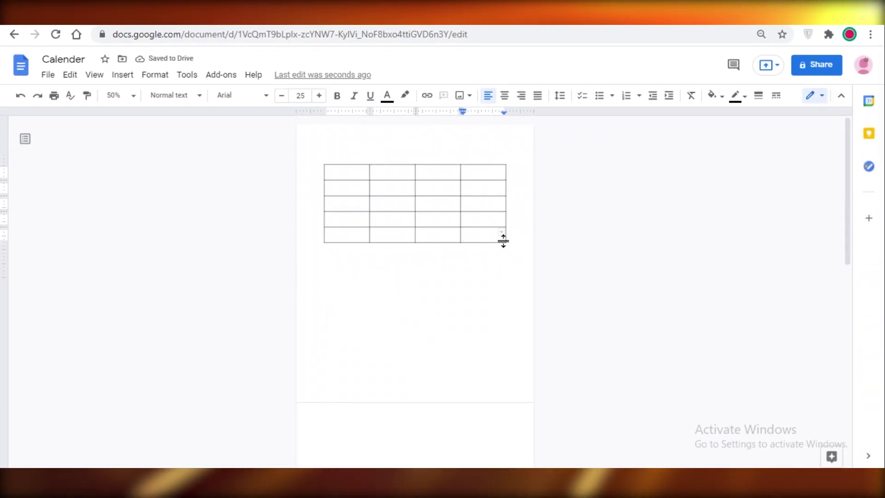
# Drag the table's row borders down to make the rows much taller
pyautogui.moveTo(505, 241); pyautogui.dragTo(504, 257)
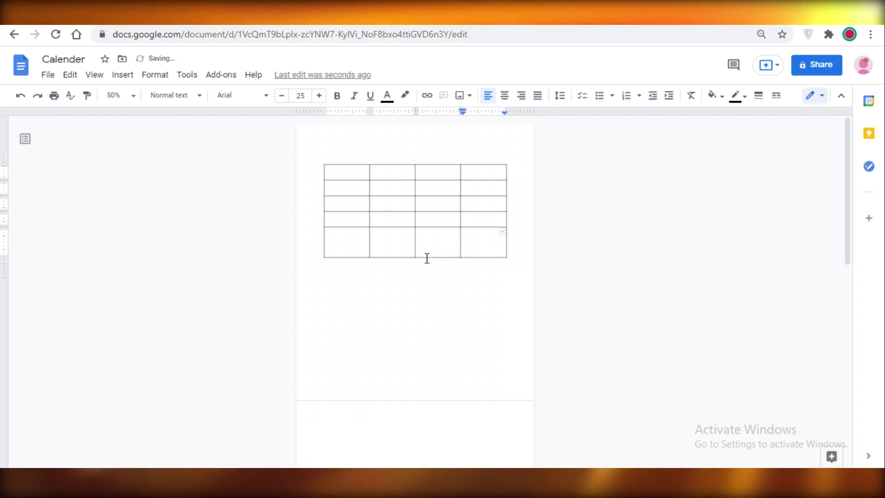
pyautogui.moveTo(427, 257); pyautogui.dragTo(426, 353)
pyautogui.moveTo(393, 227); pyautogui.dragTo(395, 324)
pyautogui.scroll(-4, 399, 341)
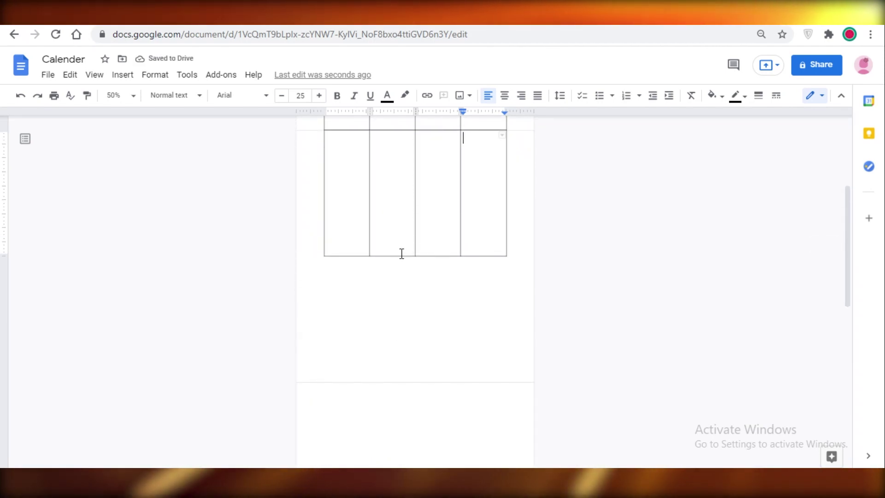
pyautogui.moveTo(400, 254); pyautogui.dragTo(393, 358)
pyautogui.scroll(4, 391, 214)
pyautogui.moveTo(387, 211); pyautogui.dragTo(394, 312)
pyautogui.scroll(-6, 415, 226)
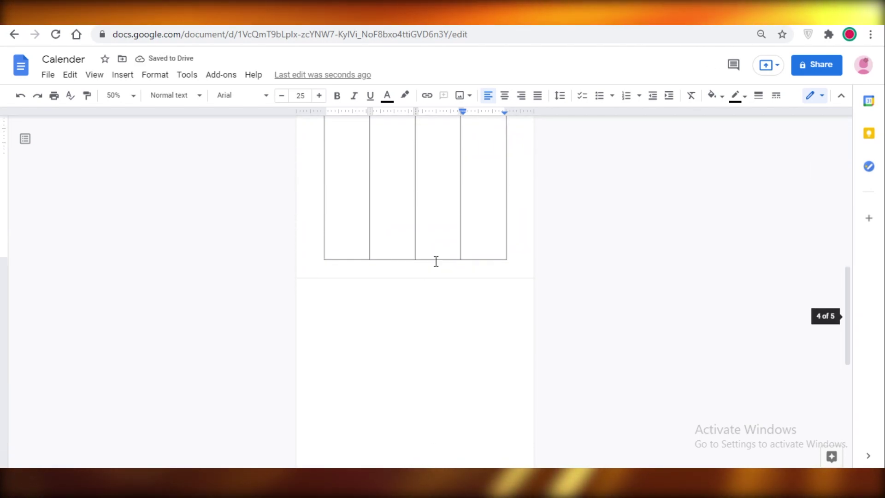
pyautogui.moveTo(433, 255); pyautogui.dragTo(435, 195)
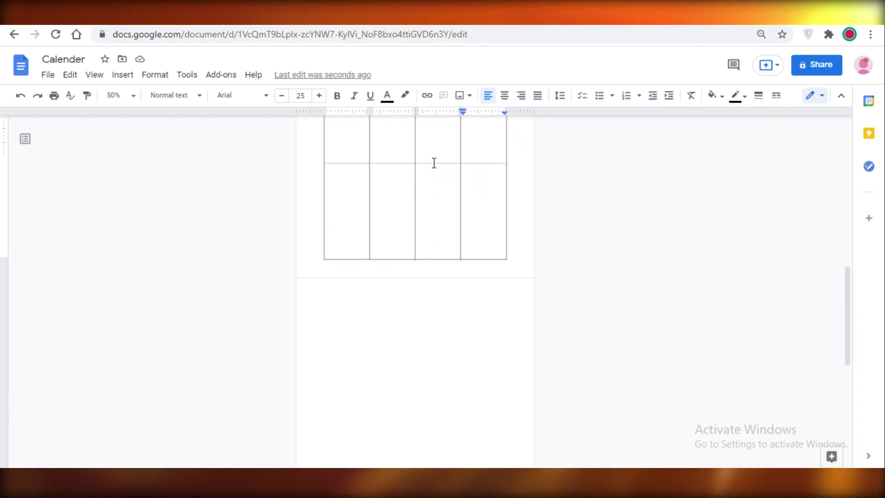
# Set the page zoom to 50% and pull a row border up to shorten it
pyautogui.click(120, 95)
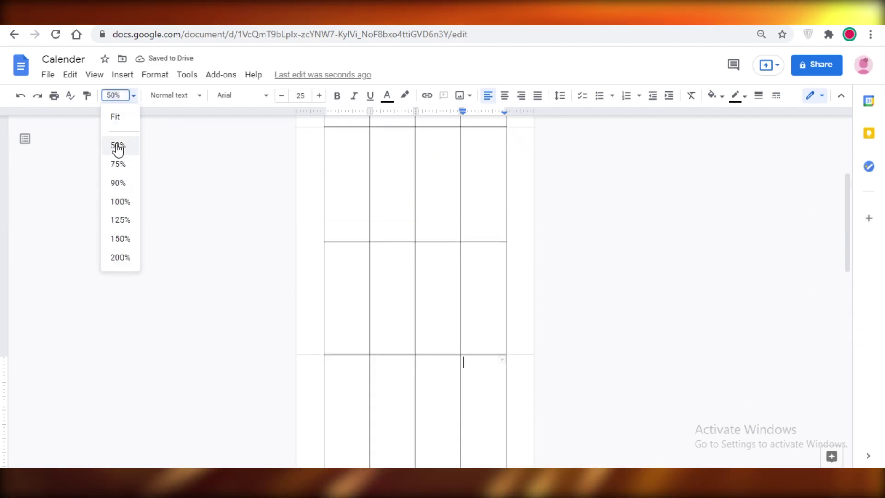
pyautogui.click(118, 145)
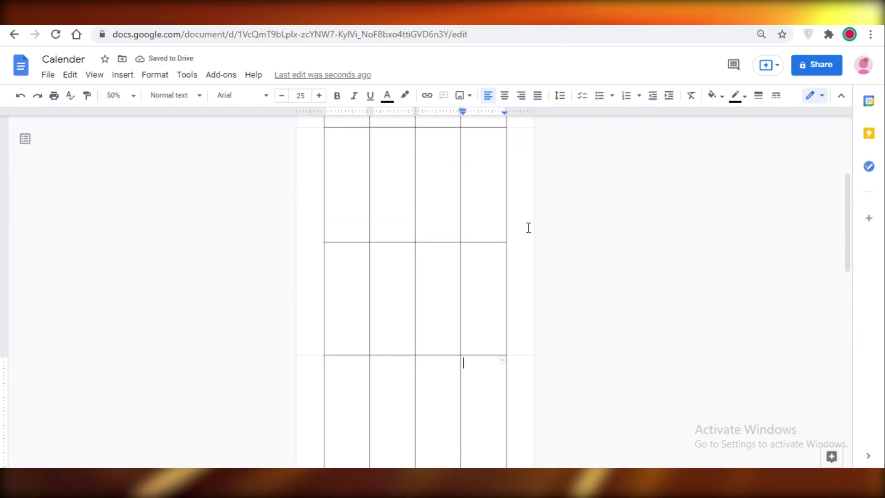
pyautogui.scroll(-5, 450, 228)
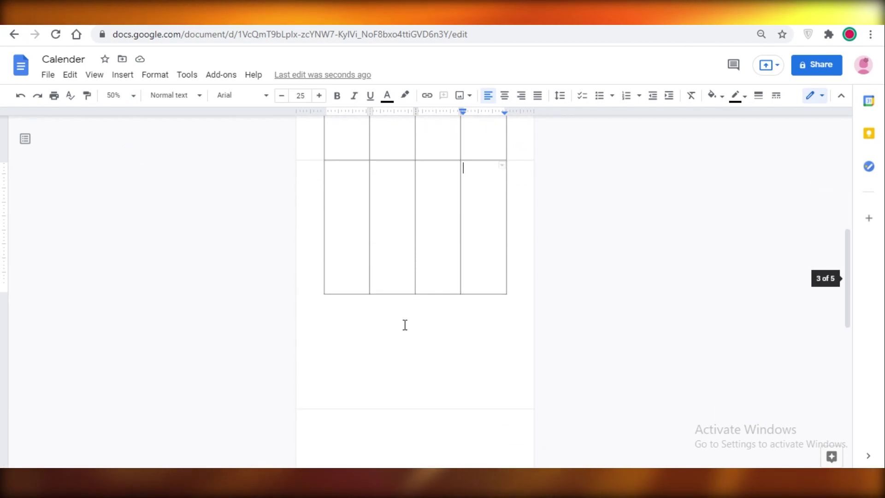
pyautogui.moveTo(408, 297); pyautogui.dragTo(414, 219)
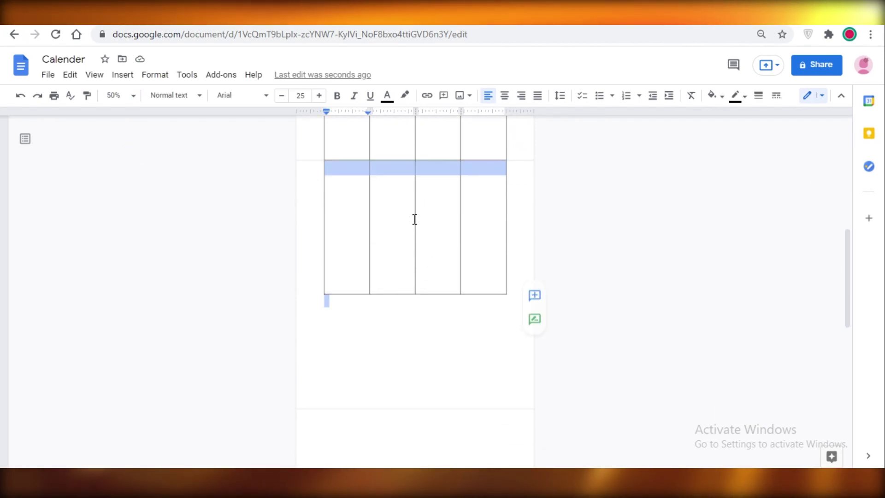
pyautogui.click(324, 294)
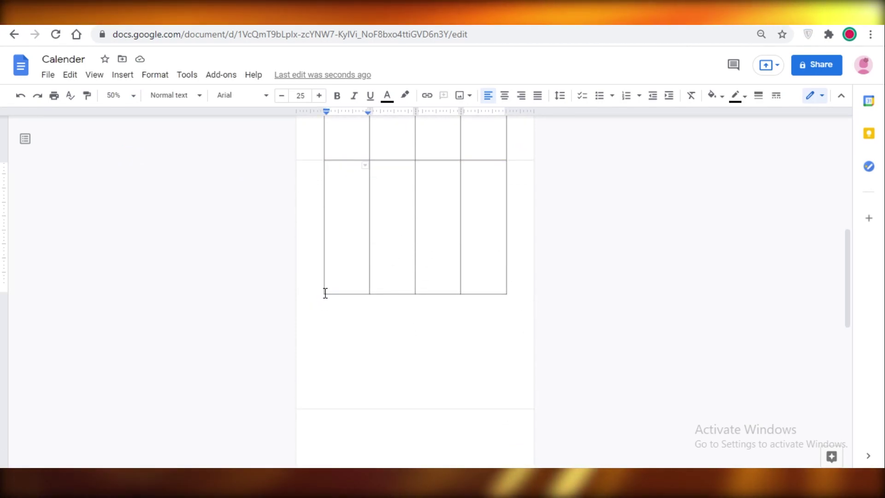
pyautogui.moveTo(326, 293); pyautogui.dragTo(413, 288)
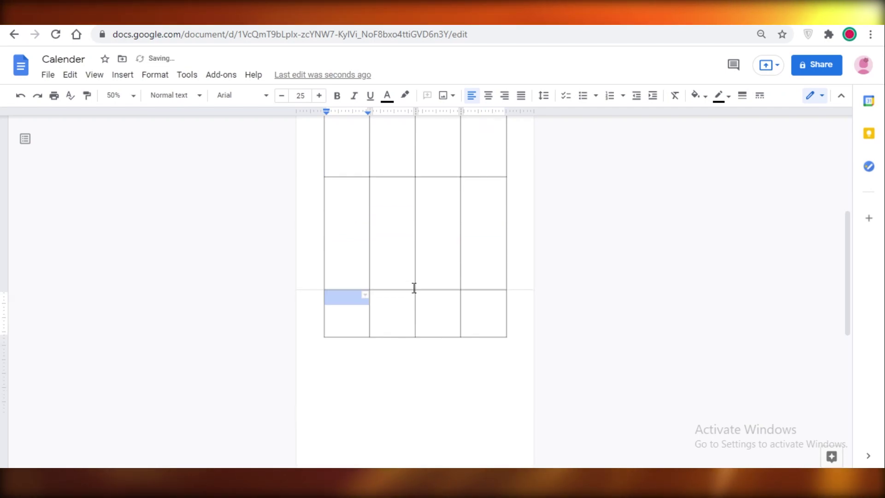
pyautogui.scroll(3, 389, 320)
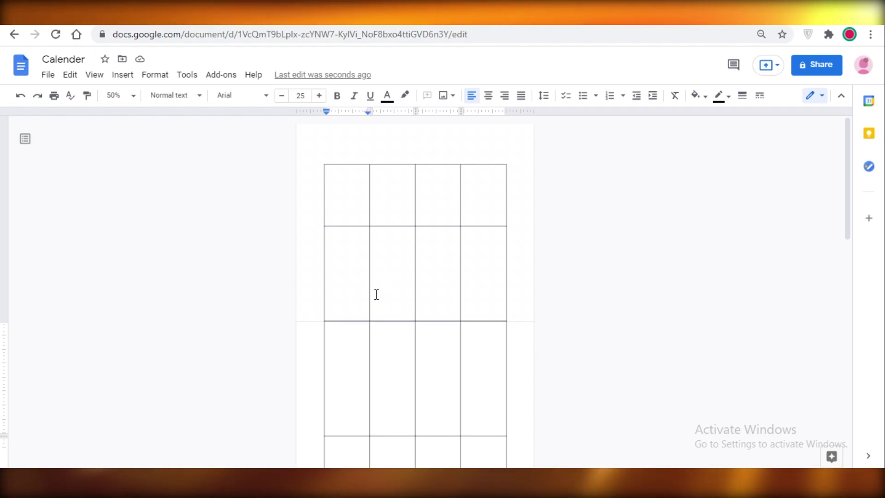
# Shorten the tall rows so their heights look even
pyautogui.click(357, 320)
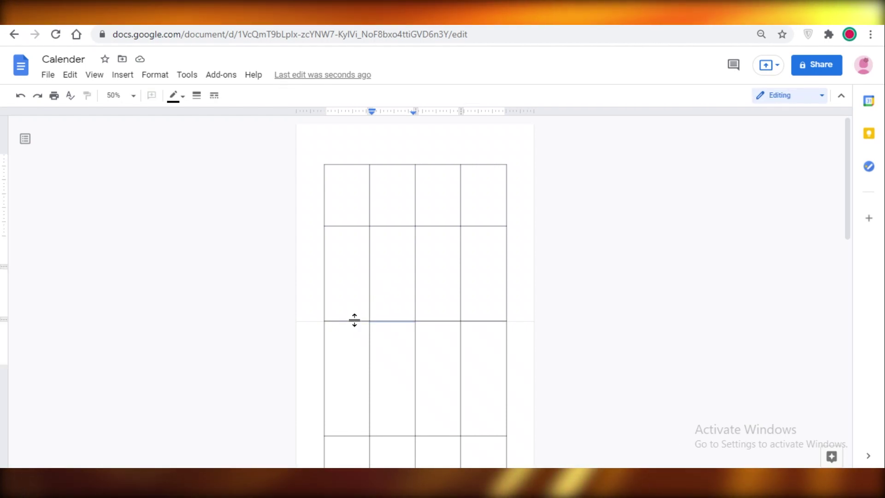
pyautogui.moveTo(354, 320); pyautogui.dragTo(361, 276)
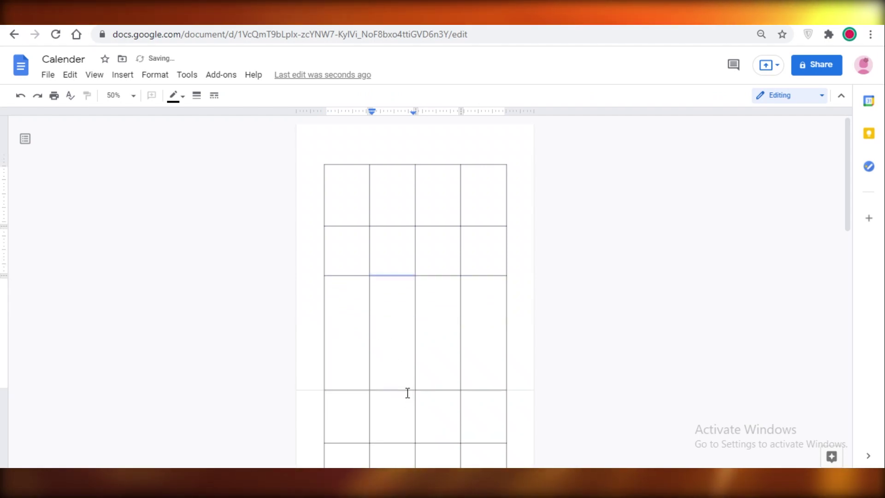
pyautogui.moveTo(407, 391); pyautogui.dragTo(399, 326)
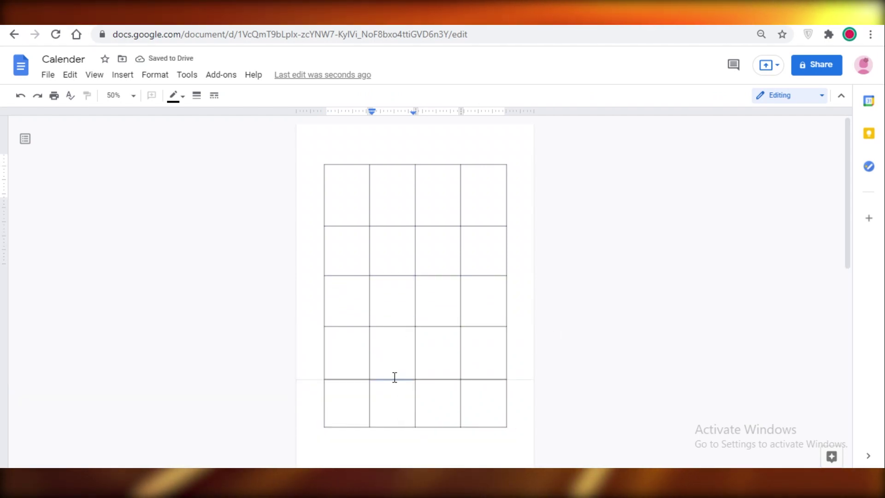
pyautogui.moveTo(390, 378); pyautogui.dragTo(391, 370)
pyautogui.scroll(-2, 510, 325)
pyautogui.scroll(1, 377, 292)
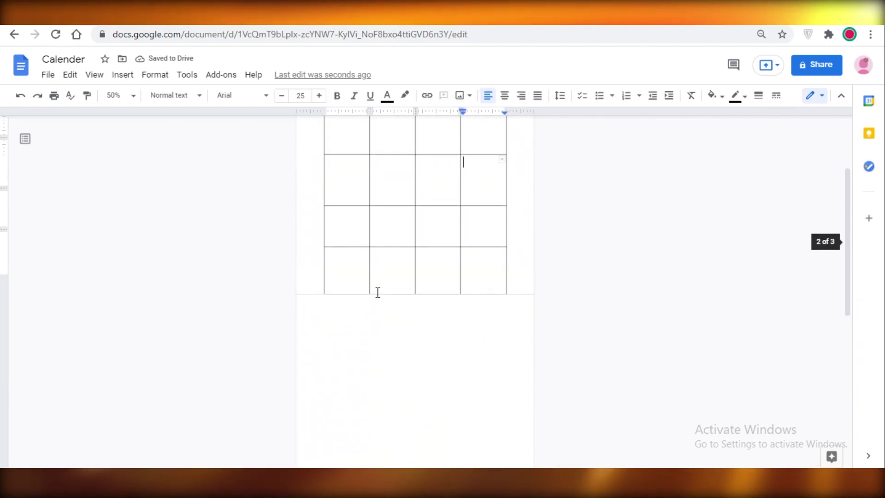
pyautogui.click(352, 336)
pyautogui.scroll(1, 404, 290)
pyautogui.scroll(-5, 404, 290)
pyautogui.scroll(5, 362, 263)
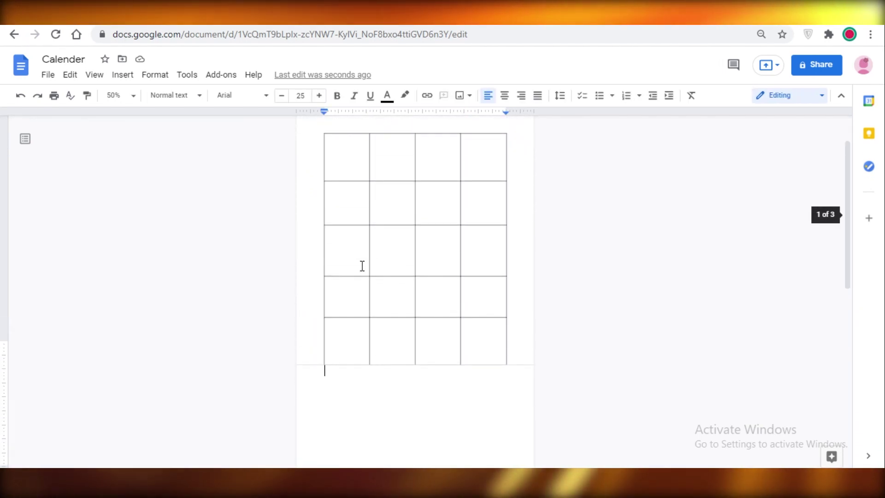
pyautogui.scroll(-2, 387, 202)
pyautogui.scroll(2, 380, 226)
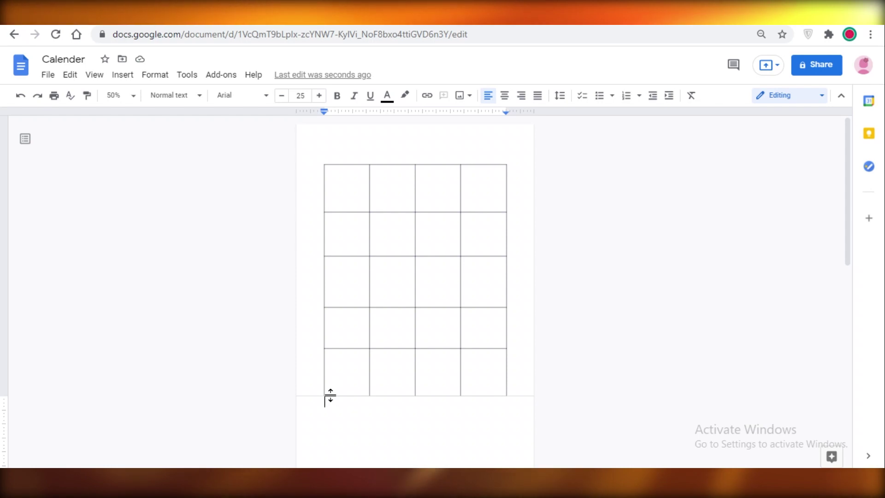
# Pull the table's bottom edge up so it fits page one, with the caret above it
pyautogui.moveTo(330, 395)
pyautogui.mouseDown()
pyautogui.moveTo(333, 380)
pyautogui.moveTo(338, 390)
pyautogui.mouseUp()
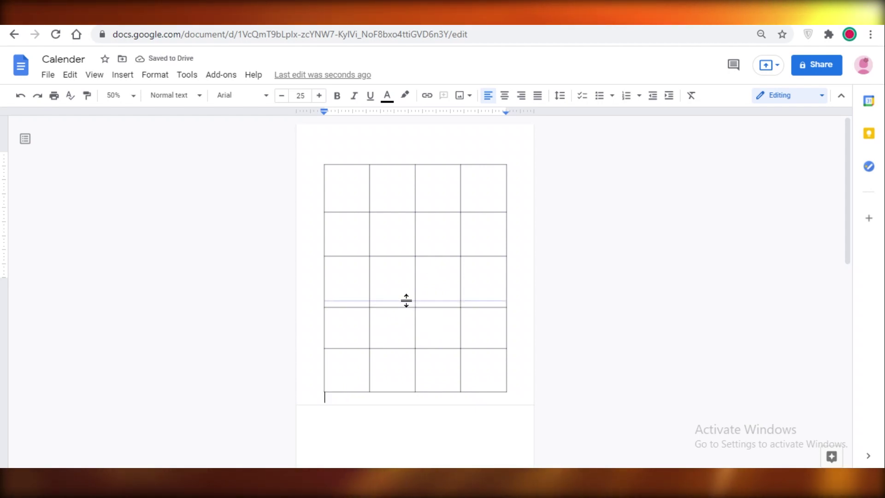
pyautogui.moveTo(406, 300); pyautogui.dragTo(405, 300)
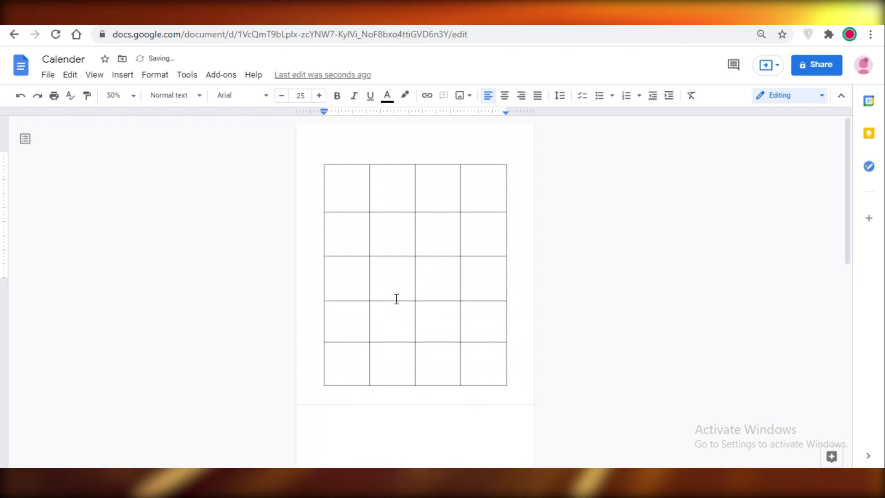
pyautogui.click(505, 165)
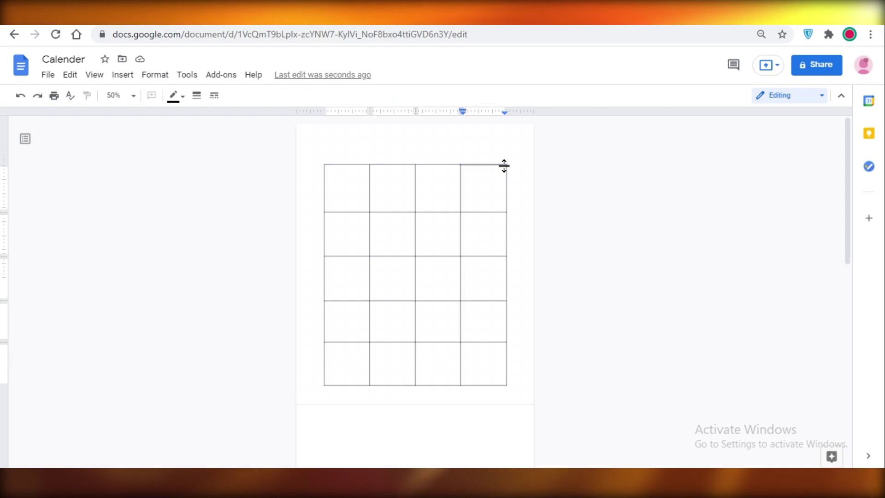
pyautogui.rightClick(504, 166)
pyautogui.click(465, 170)
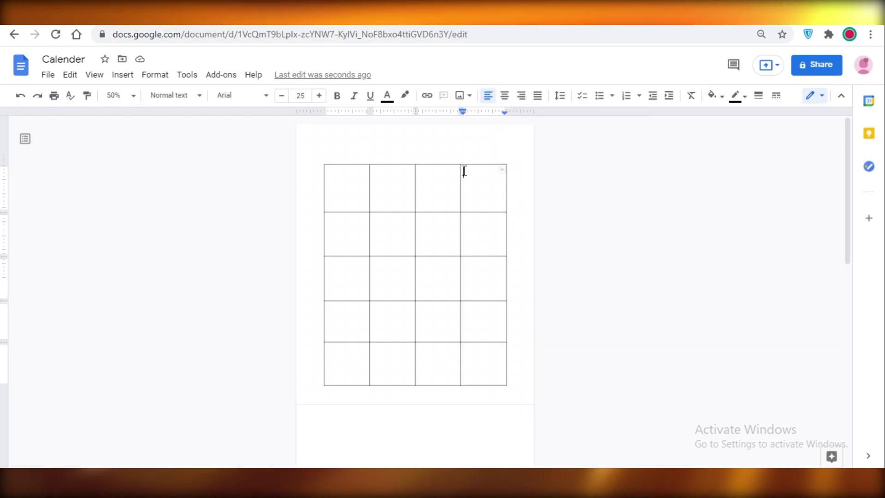
pyautogui.moveTo(332, 180); pyautogui.dragTo(338, 168)
pyautogui.click(345, 146)
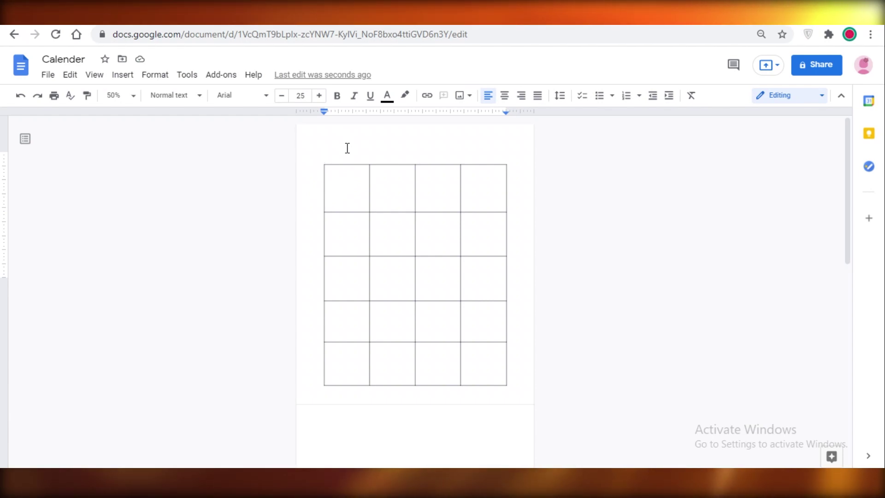
# Type the heading 'MARCH 2022' on the line above the table
pyautogui.write('JA')
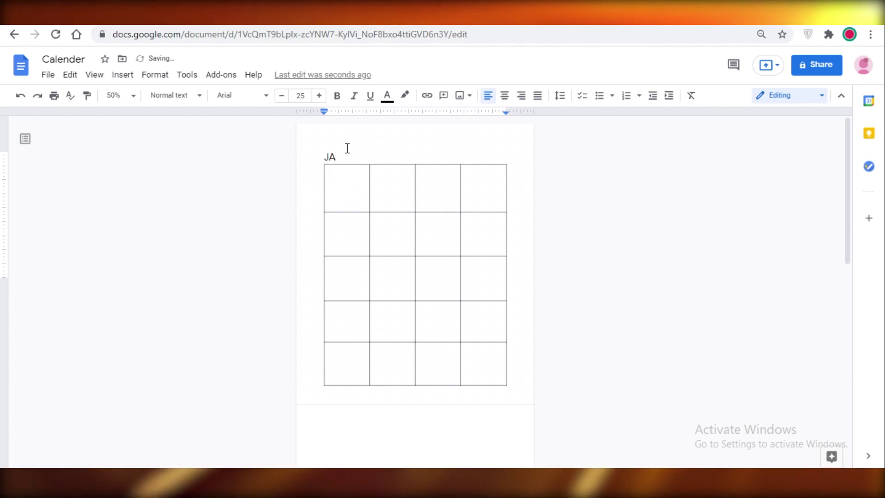
pyautogui.press('BackSpace')
pyautogui.press('BackSpace')
pyautogui.write('JA')
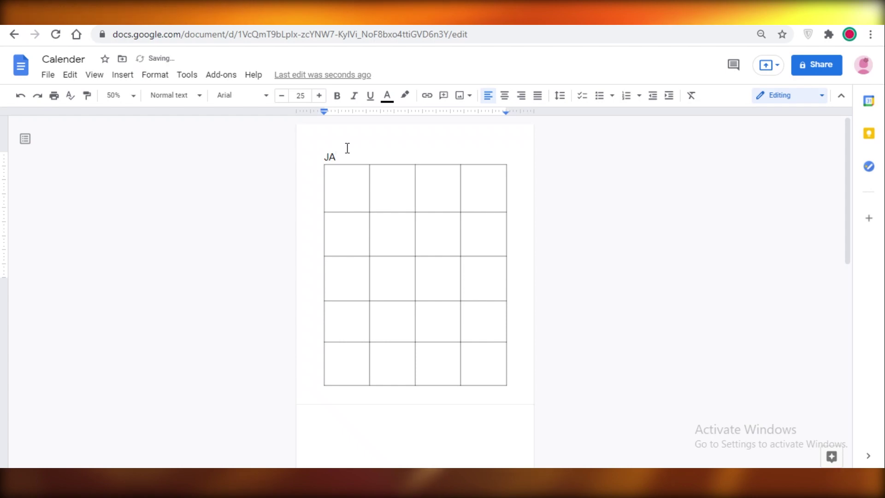
pyautogui.press('BackSpace')
pyautogui.write('MARCH ')
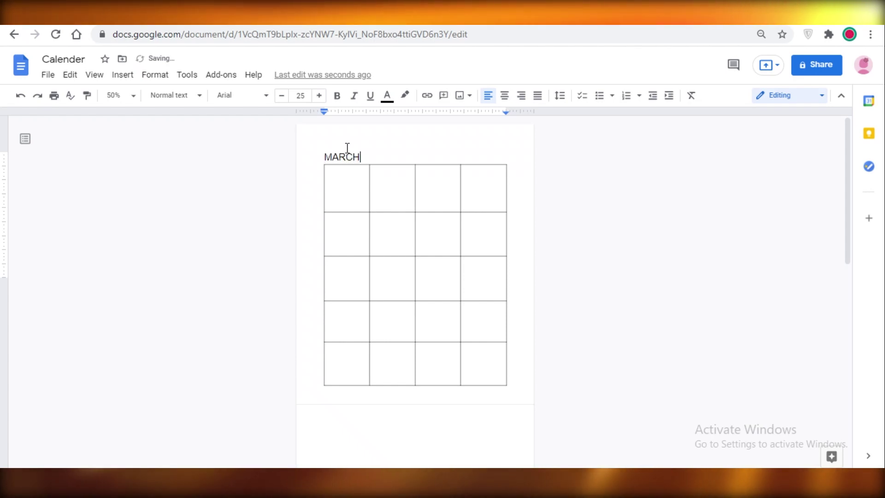
pyautogui.write('2022')
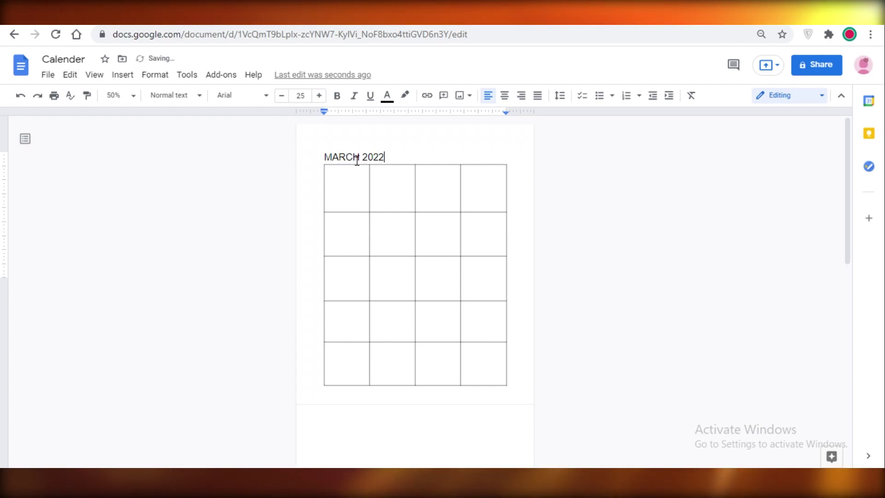
# Set the MARCH 2022 heading in the Playfair Display font
pyautogui.click(197, 97)
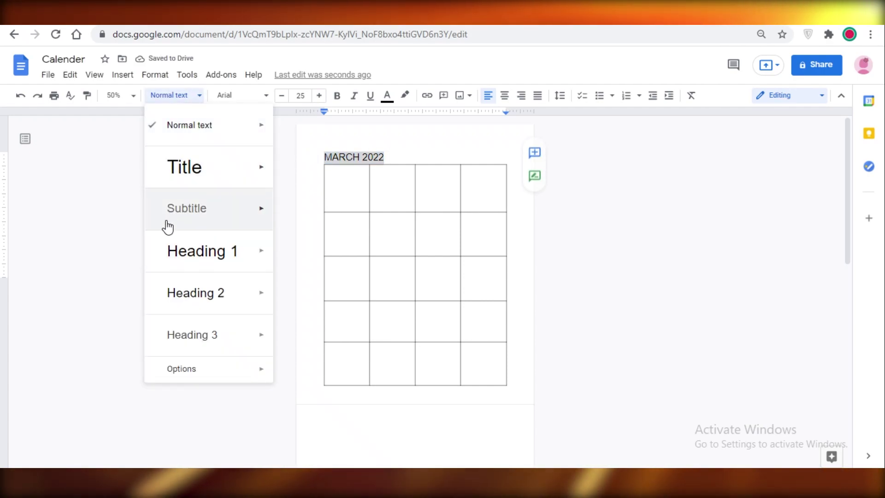
pyautogui.click(245, 95)
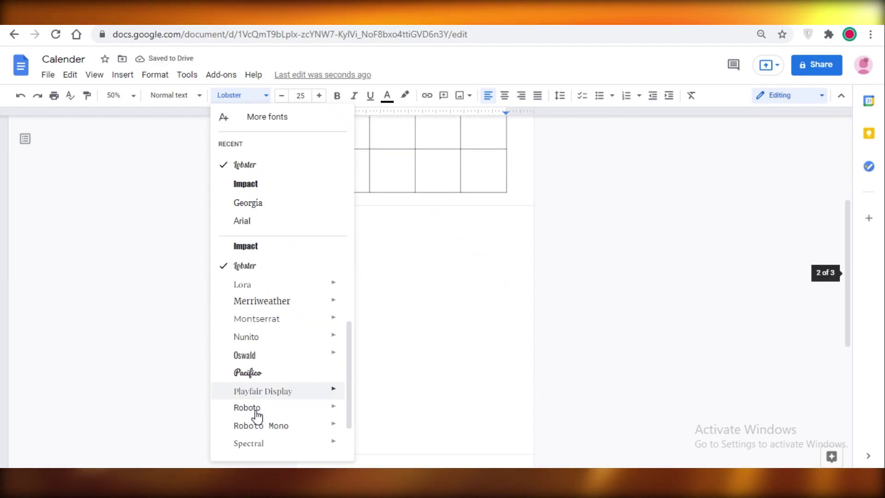
pyautogui.scroll(-3, 255, 387)
pyautogui.click(251, 341)
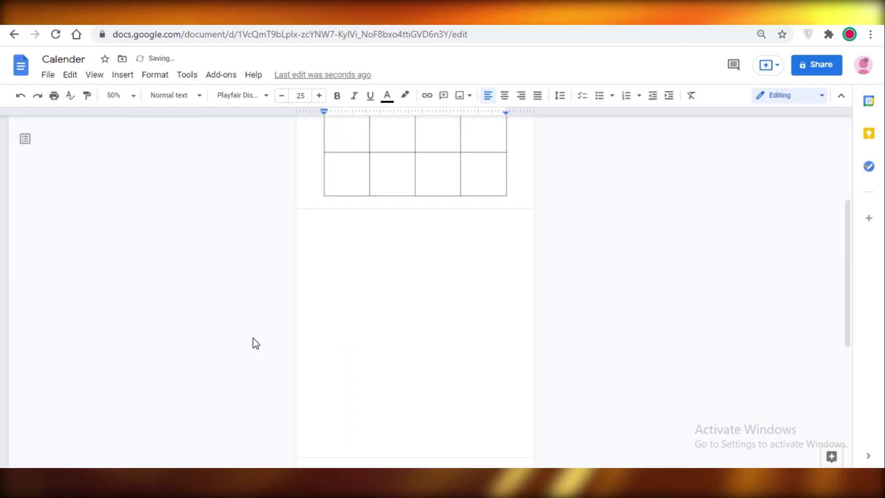
pyautogui.scroll(5, 368, 289)
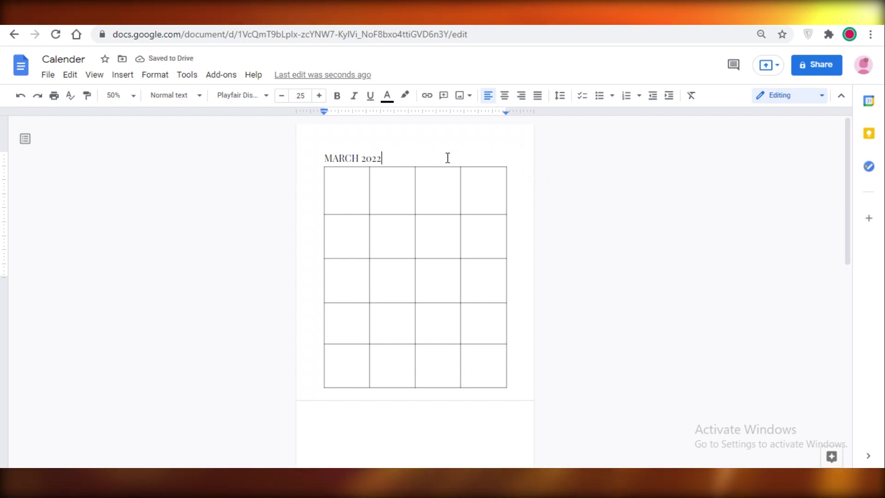
# Add 'Monday Tuesday Wednesday Thursday' above the table at size 22, spaced over the columns
pyautogui.click(342, 181)
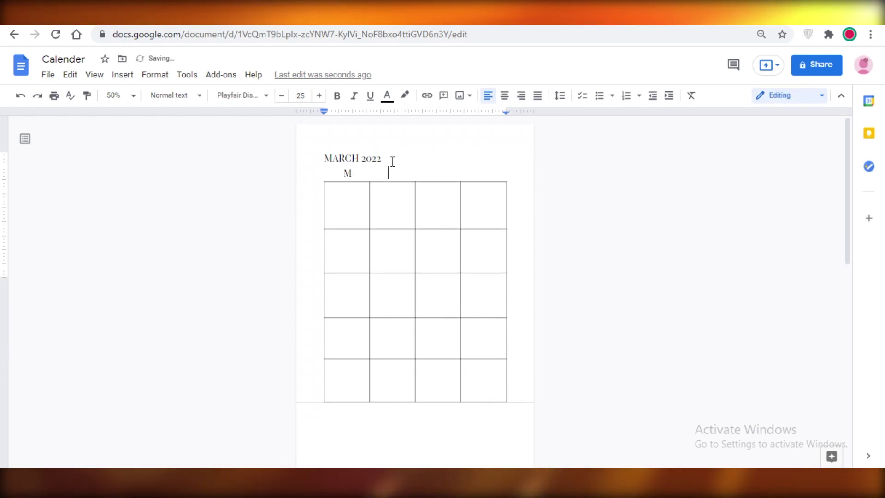
pyautogui.press('BackSpace')
pyautogui.press('BackSpace')
pyautogui.press('BackSpace')
pyautogui.press('BackSpace')
pyautogui.press('BackSpace')
pyautogui.press('BackSpace')
pyautogui.press('BackSpace')
pyautogui.press('BackSpace')
pyautogui.press('BackSpace')
pyautogui.press('BackSpace')
pyautogui.press('BackSpace')
pyautogui.press('BackSpace')
pyautogui.press('BackSpace')
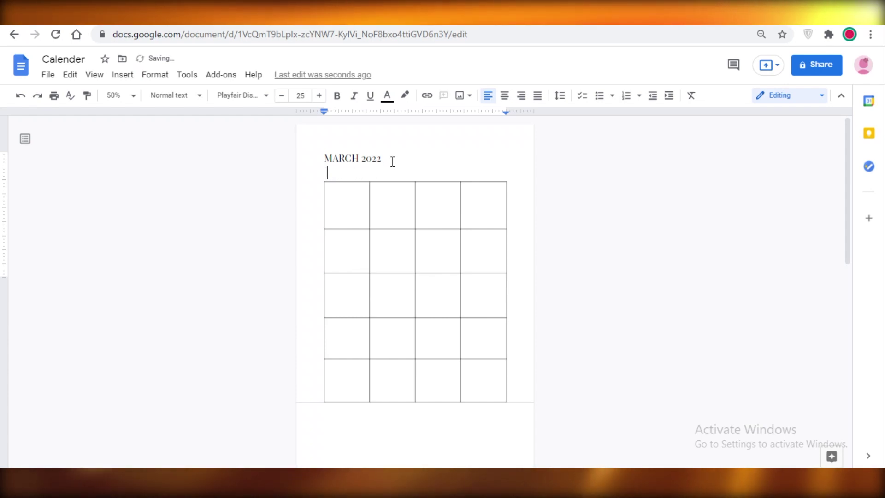
pyautogui.write('Monday    Tuesda')
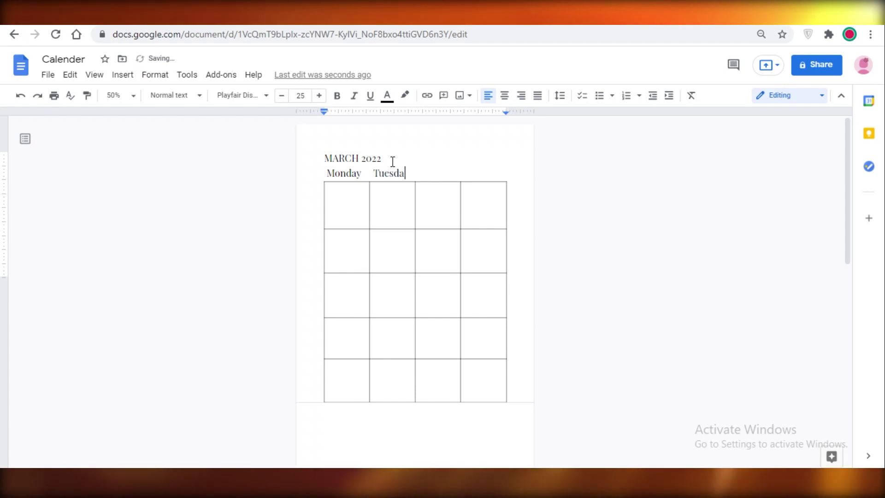
pyautogui.write('y   Wednesda')
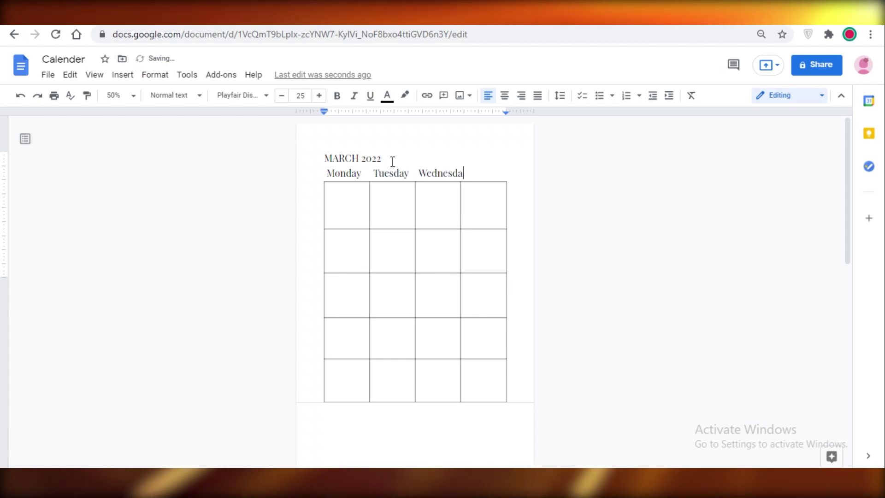
pyautogui.write('y Thursday')
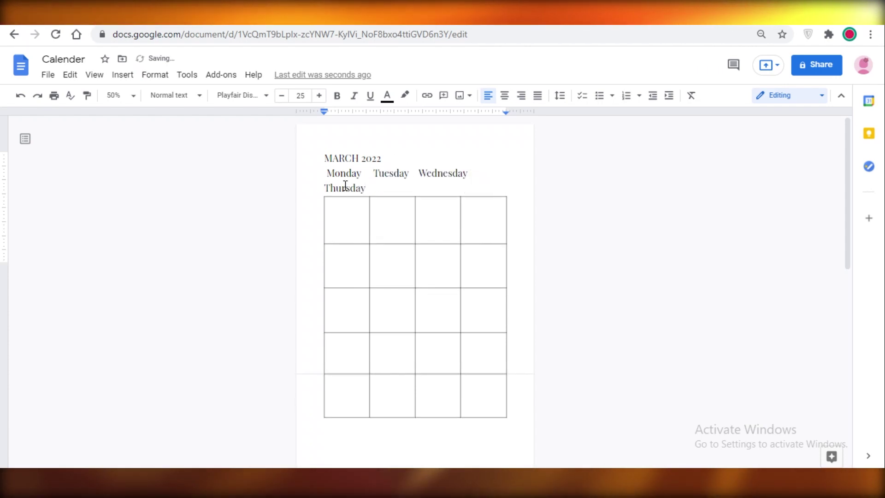
pyautogui.press('BackSpace')
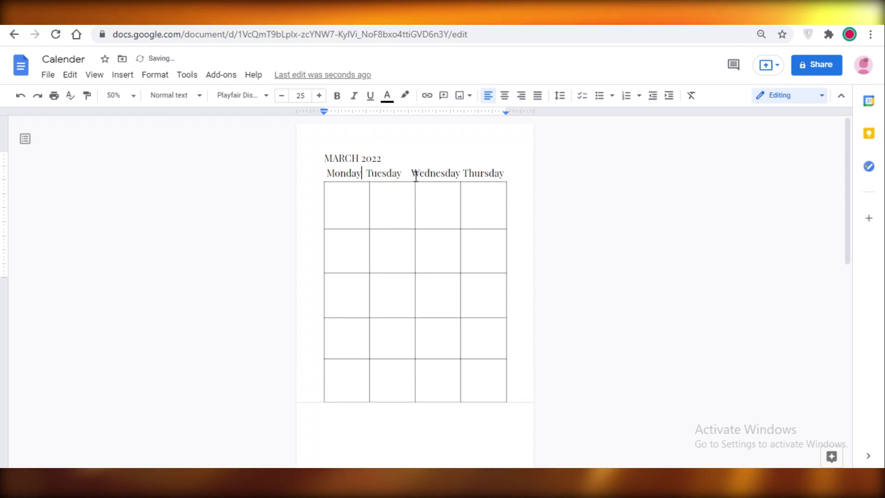
pyautogui.press('Tab')
pyautogui.tripleClick(323, 172)
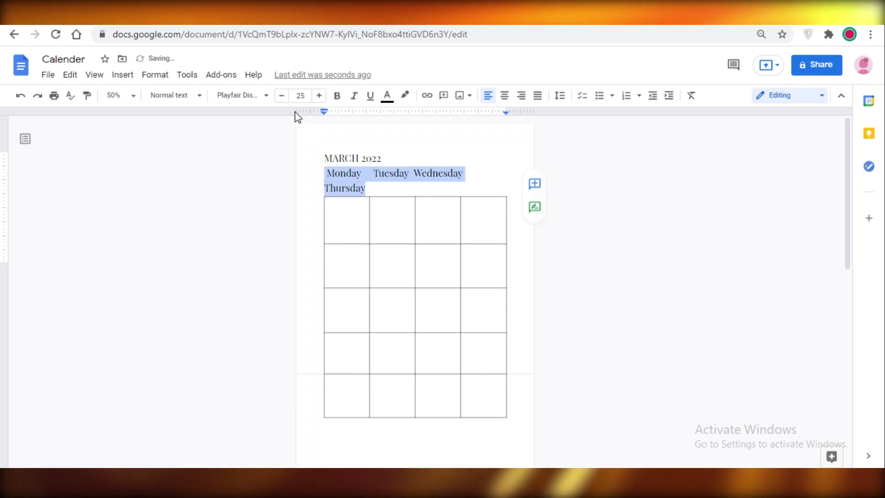
pyautogui.click(282, 95)
pyautogui.click(281, 95)
pyautogui.click(282, 95)
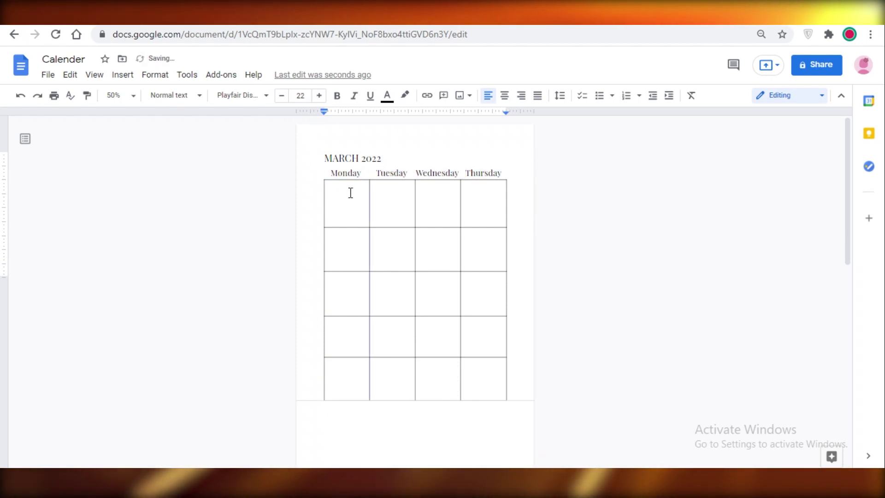
pyautogui.click(354, 191)
# Enter 1 in the first-row Wednesday cell and 2 in the Thursday cell
pyautogui.click(399, 192)
pyautogui.click(454, 193)
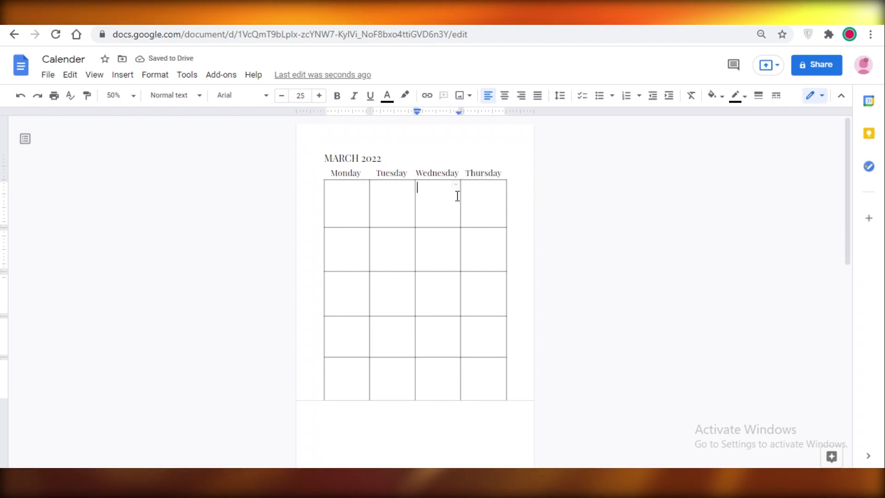
pyautogui.write('1')
pyautogui.click(476, 192)
pyautogui.write('2')
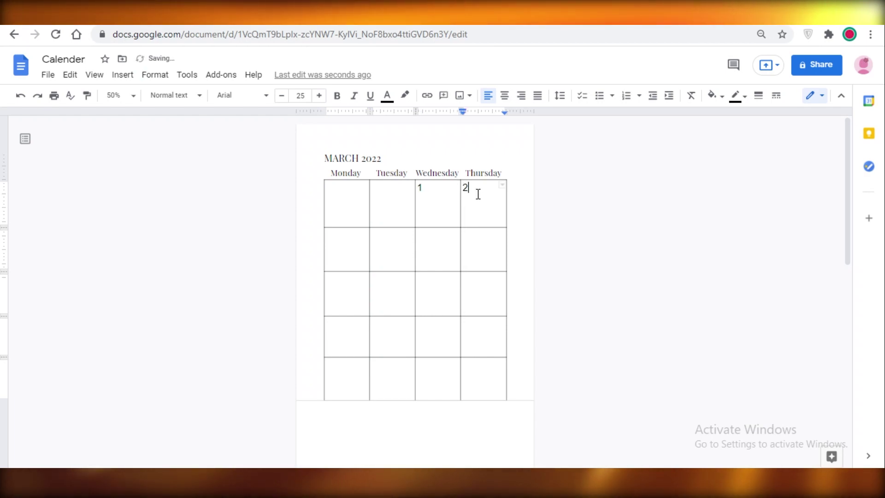
pyautogui.scroll(-1, 591, 216)
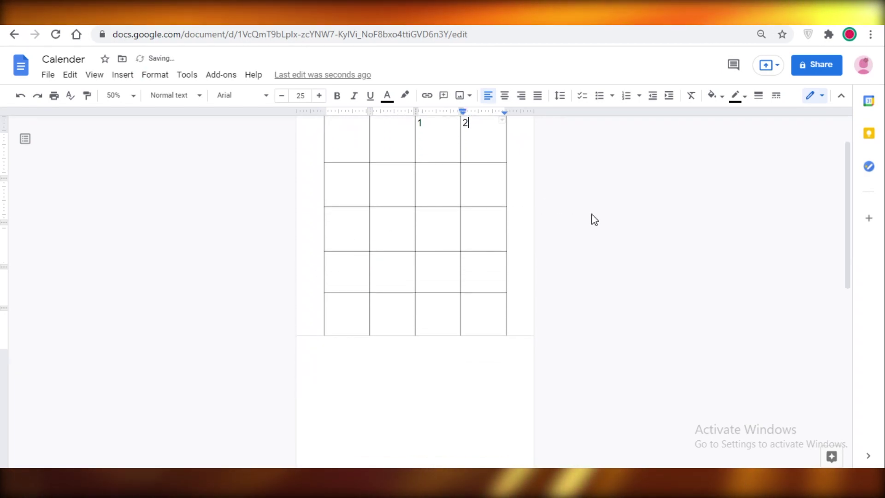
pyautogui.scroll(1, 591, 217)
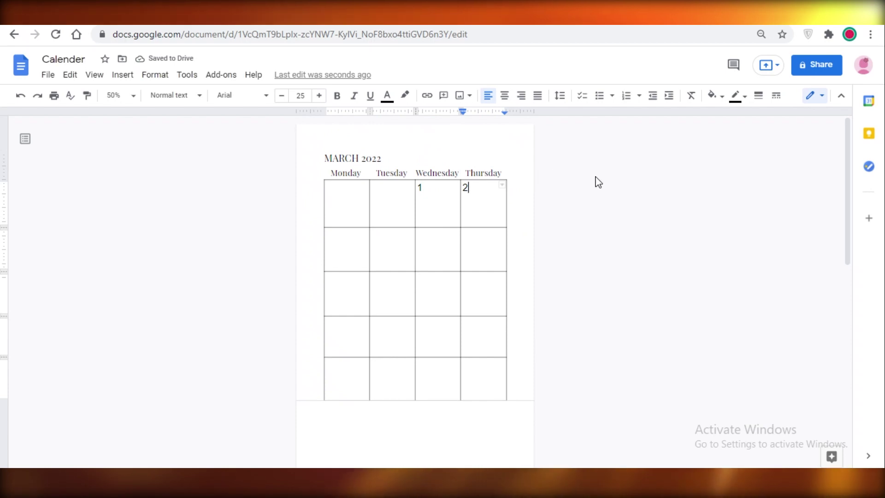
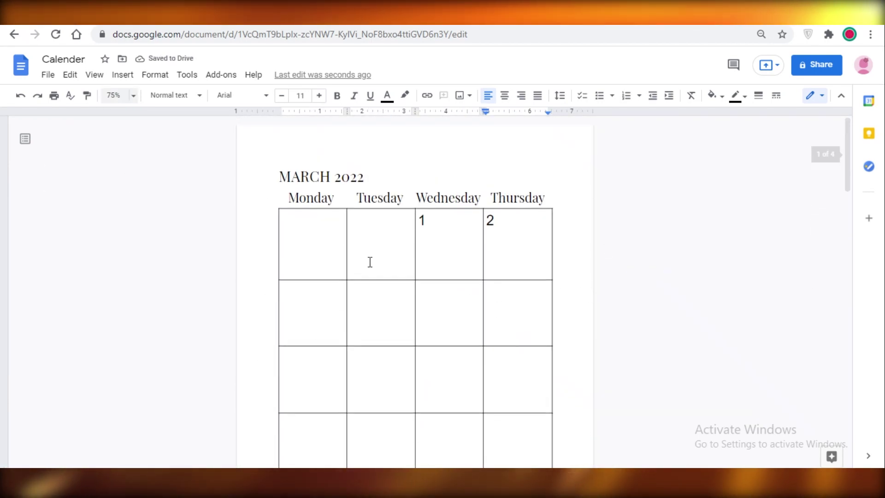
# Scroll between pages 1 and 2 to check the empty table pasted on page 2
pyautogui.scroll(-10, 470, 302)
pyautogui.scroll(4, 310, 207)
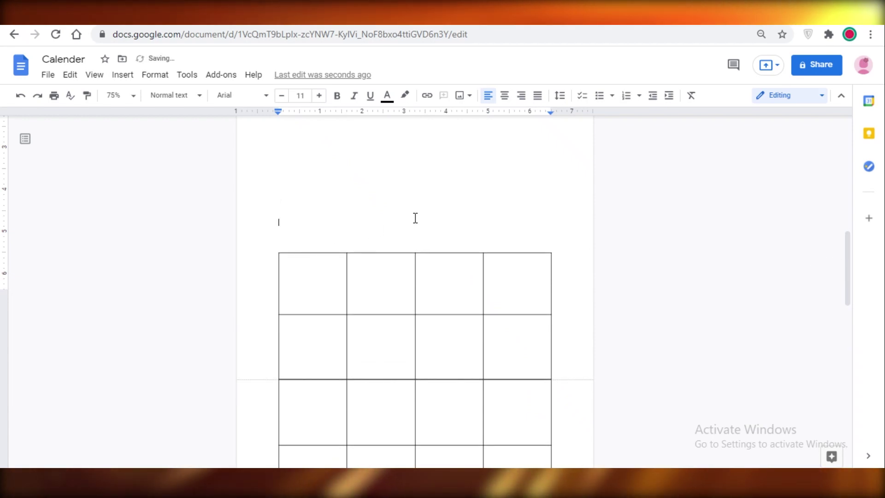
pyautogui.scroll(-6, 548, 245)
# Copy page 1's day-name heading and paste it above the page-2 table
pyautogui.scroll(5, 360, 298)
pyautogui.rightClick(360, 297)
pyautogui.click(302, 329)
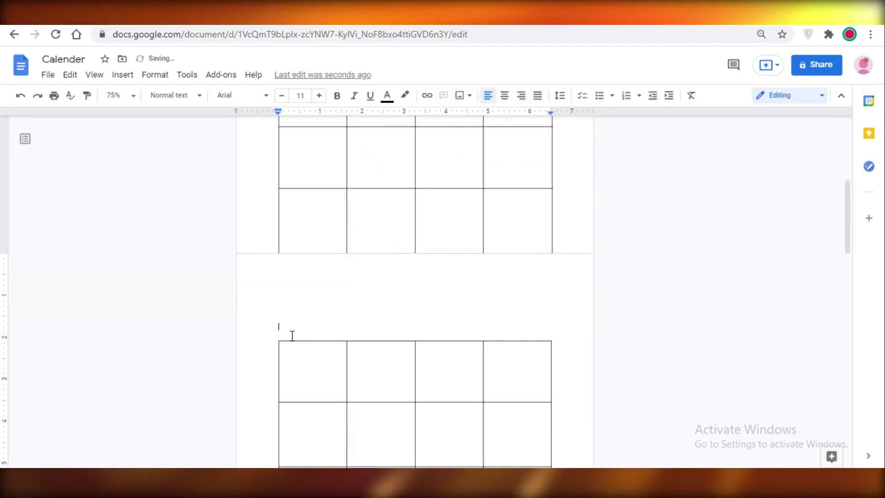
pyautogui.scroll(10, 295, 276)
pyautogui.click(300, 197)
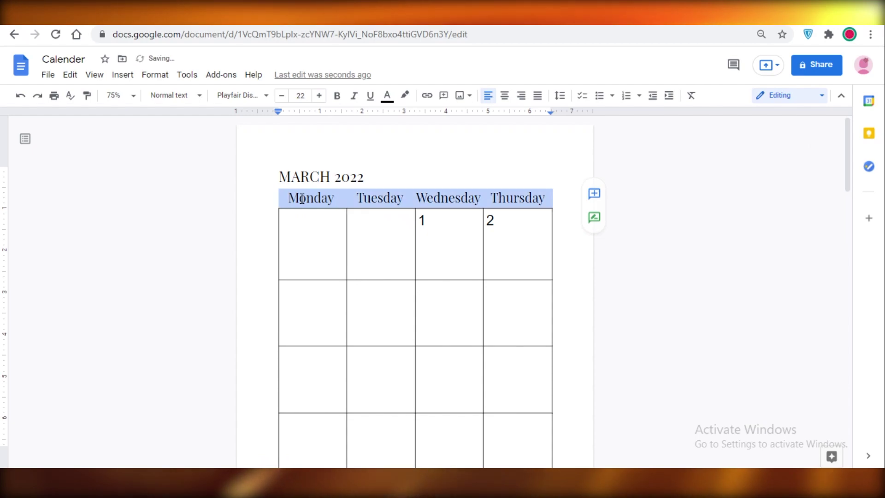
pyautogui.scroll(-10, 313, 230)
pyautogui.click(320, 286)
pyautogui.write('Monday Tuesday Wednesday Thursday')
# Rename the pasted headings, Monday to Friday and Thursday to Notes, removing the blank line
pyautogui.doubleClick(289, 290)
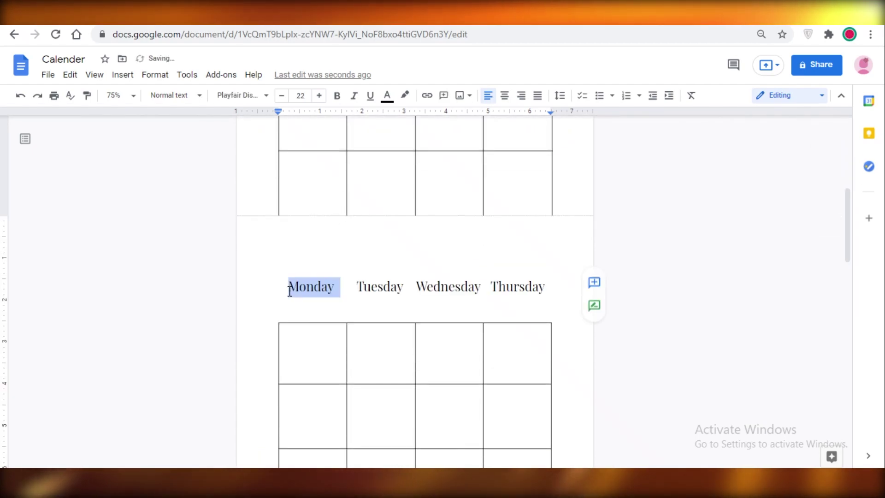
pyautogui.write('Friday')
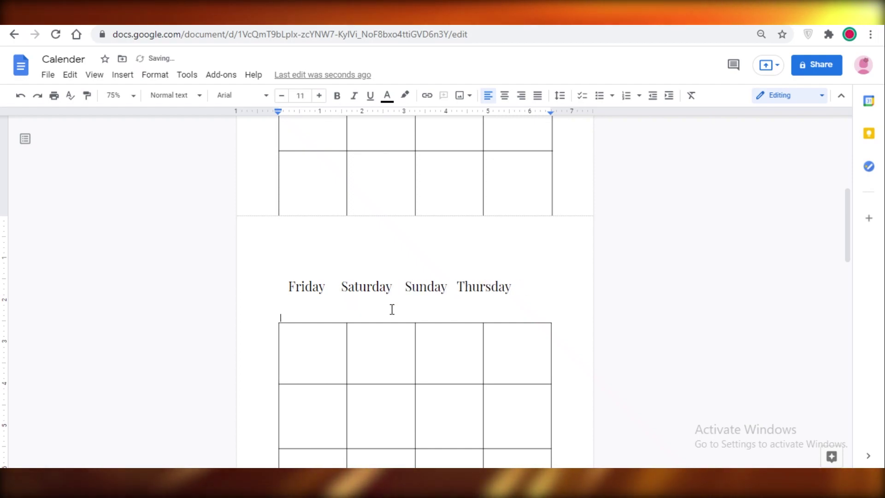
pyautogui.press('BackSpace')
pyautogui.click(401, 286)
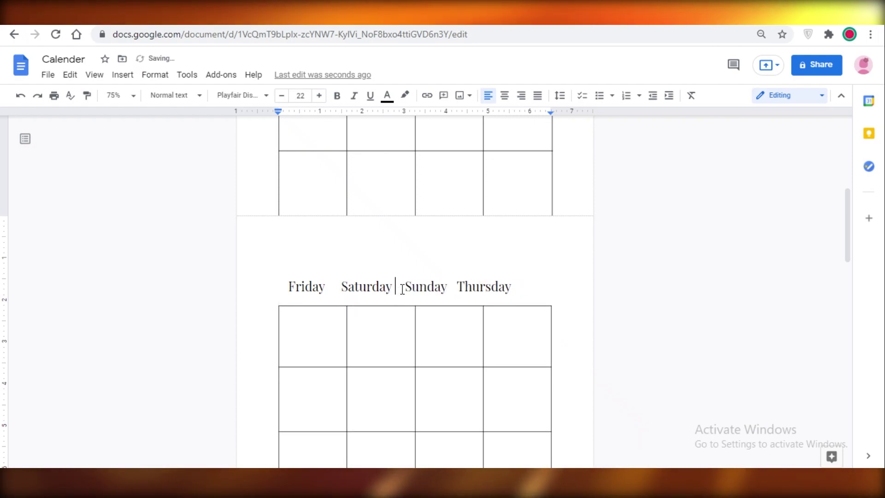
pyautogui.press('Return')
pyautogui.press('BackSpace')
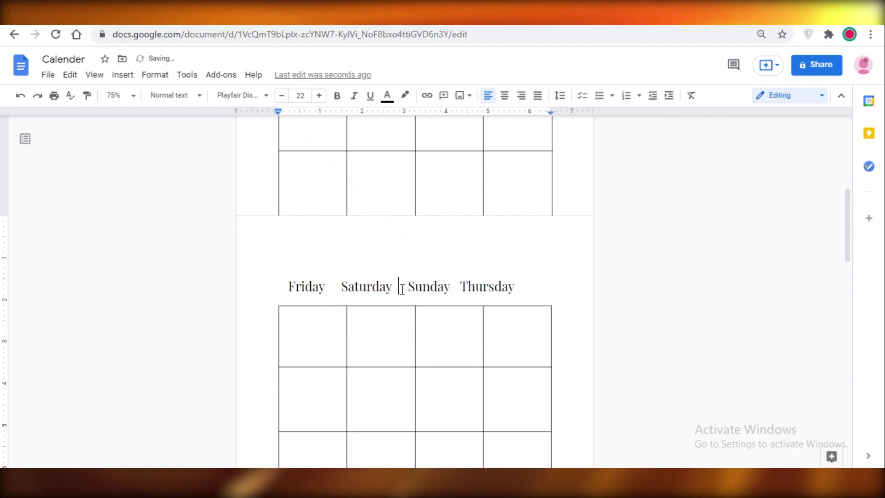
pyautogui.press('Tab')
pyautogui.doubleClick(535, 286)
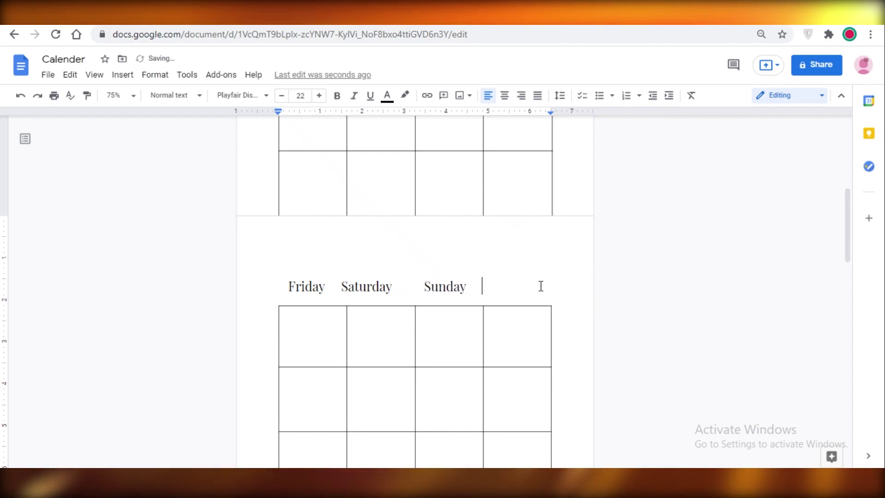
pyautogui.write('Notes')
# Space Sunday and Notes further apart with Tab over the columns
pyautogui.click(439, 286)
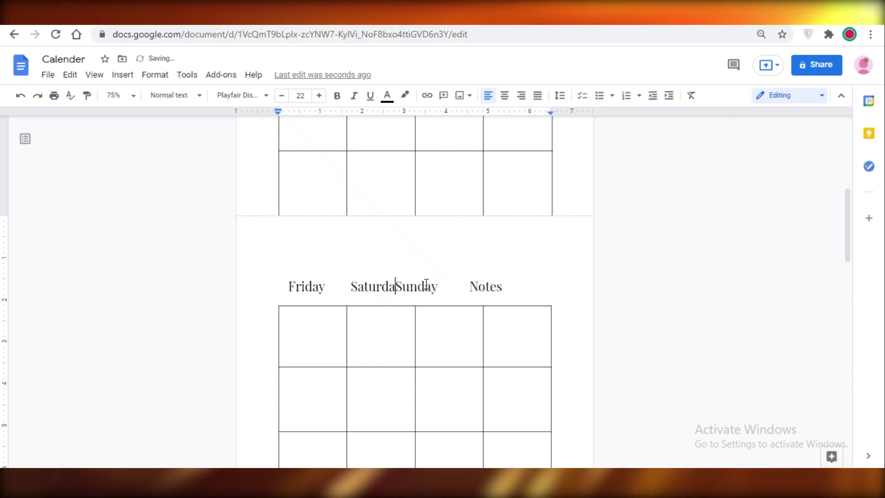
pyautogui.press('Tab')
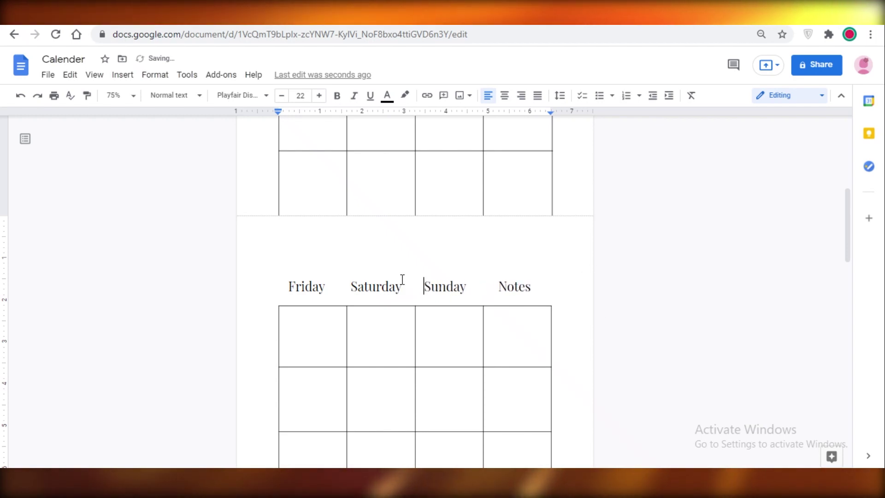
pyautogui.click(349, 289)
pyautogui.scroll(-2, 461, 272)
pyautogui.click(504, 251)
pyautogui.scroll(-2, 489, 261)
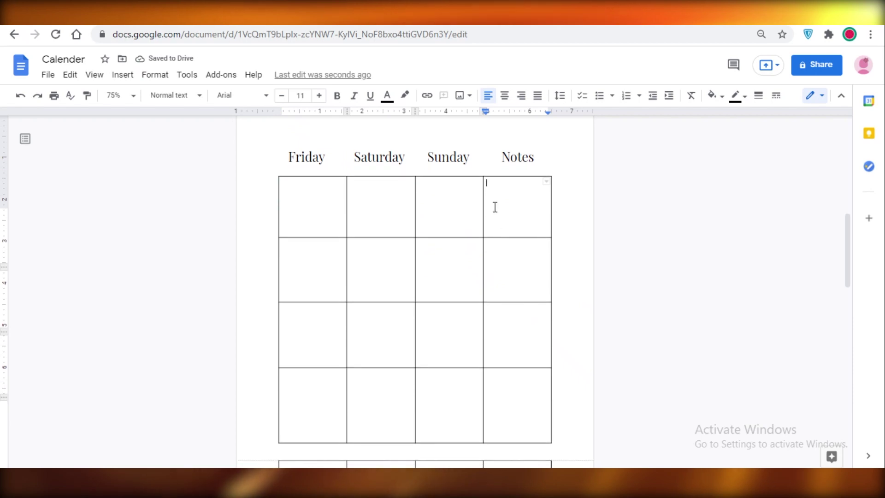
# Delete the Notes column from the page-2 table
pyautogui.click(485, 170)
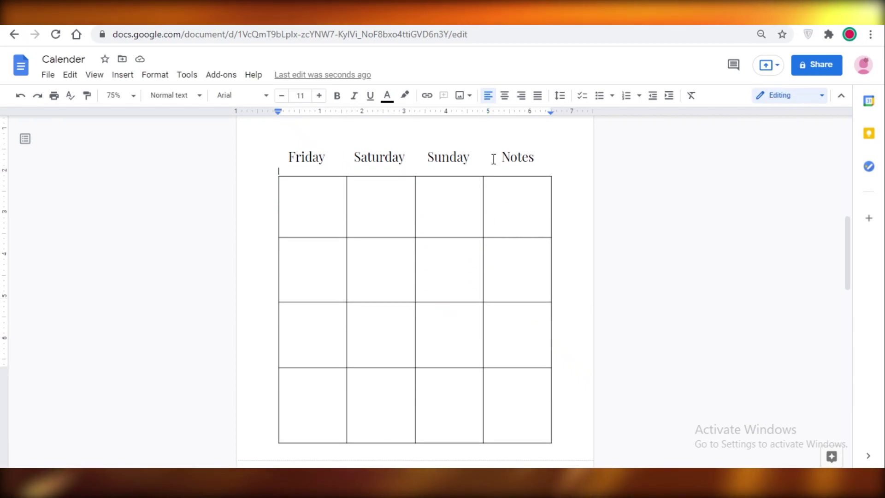
pyautogui.moveTo(495, 169); pyautogui.dragTo(507, 446)
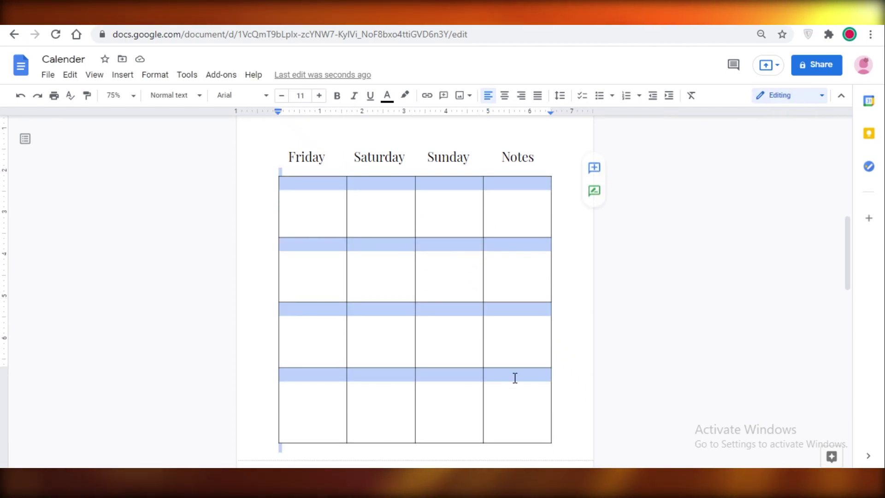
pyautogui.click(521, 337)
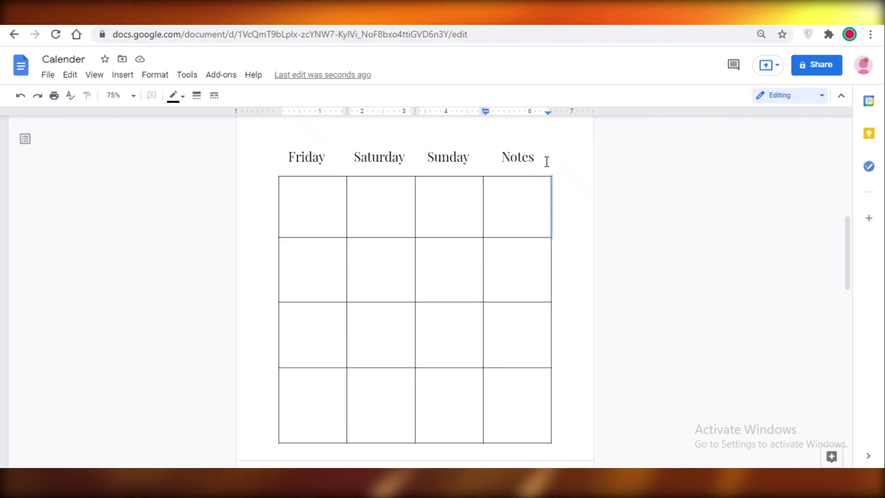
pyautogui.rightClick(549, 205)
pyautogui.click(531, 228)
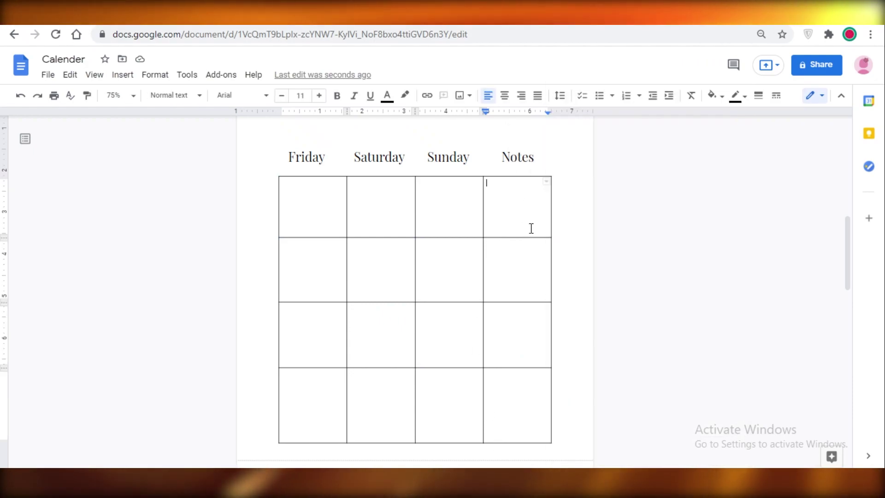
pyautogui.rightClick(543, 227)
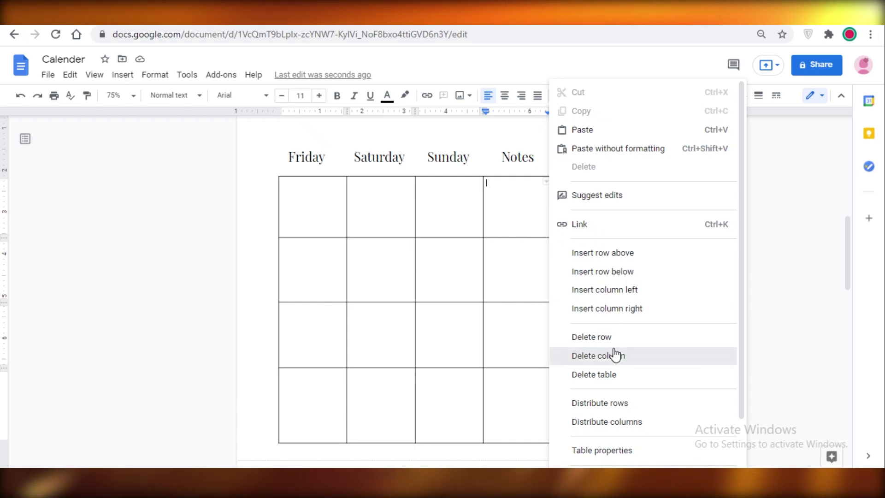
pyautogui.click(615, 356)
# Narrow the table, even the column widths, and bring Notes back onto the heading line
pyautogui.moveTo(536, 225); pyautogui.dragTo(492, 222)
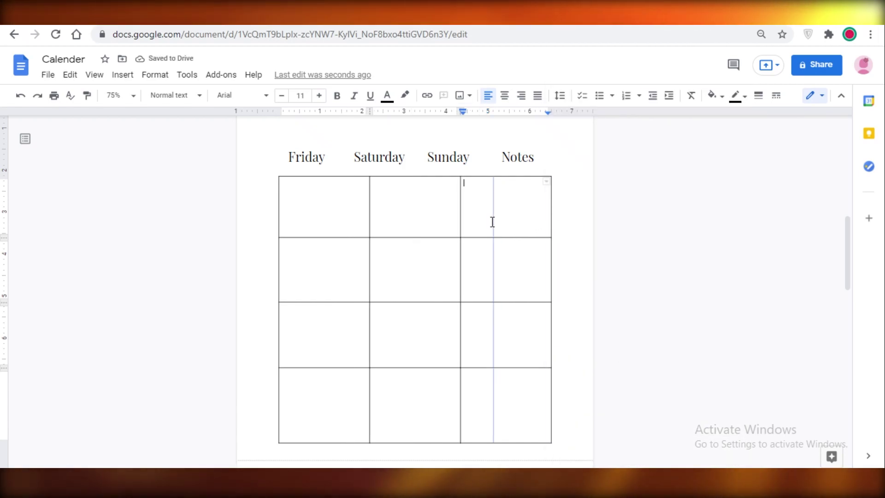
pyautogui.moveTo(408, 215); pyautogui.dragTo(343, 219)
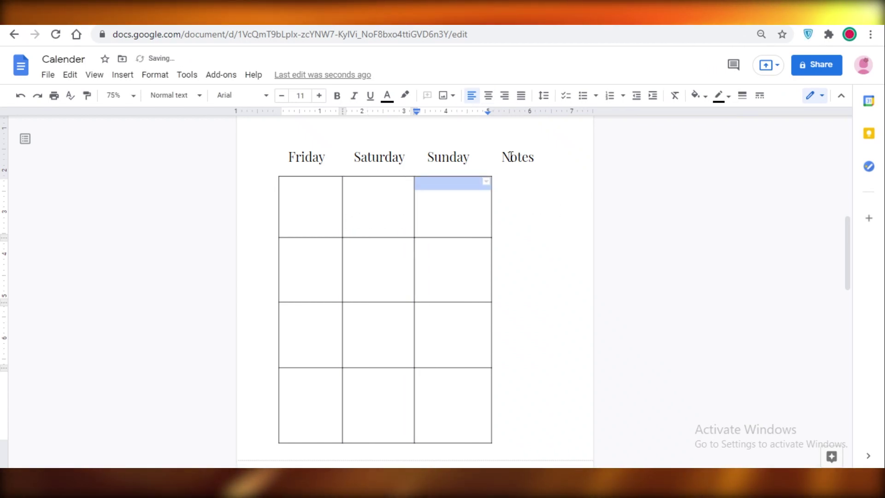
pyautogui.click(487, 158)
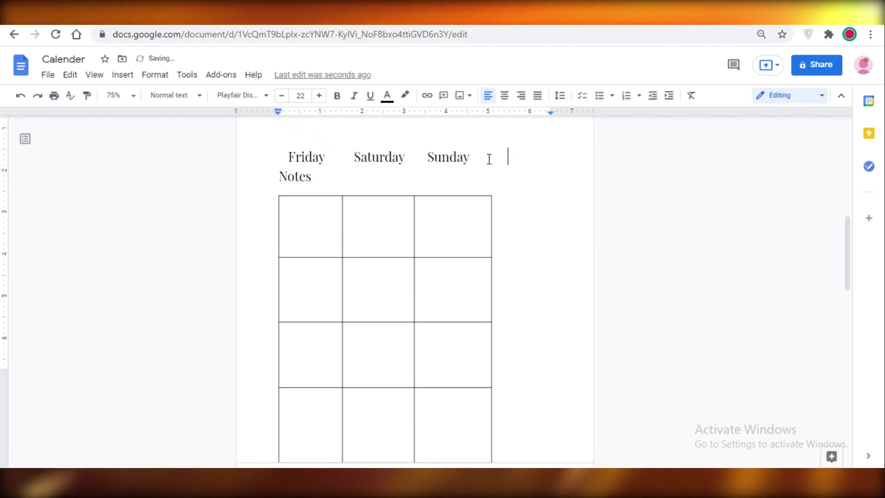
pyautogui.press('BackSpace')
# Adjust the Sunday column and scroll through page 2 to check the three-column table
pyautogui.click(693, 264)
pyautogui.scroll(-1, 691, 263)
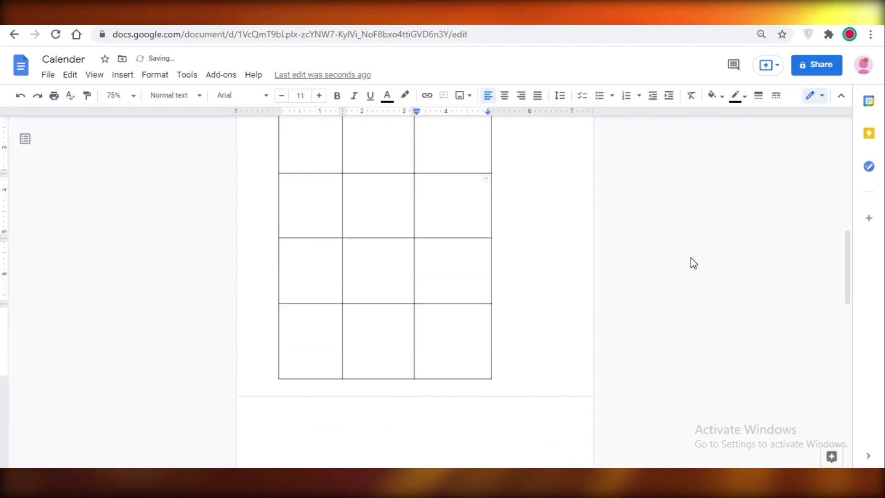
pyautogui.scroll(2, 691, 263)
pyautogui.scroll(-4, 537, 174)
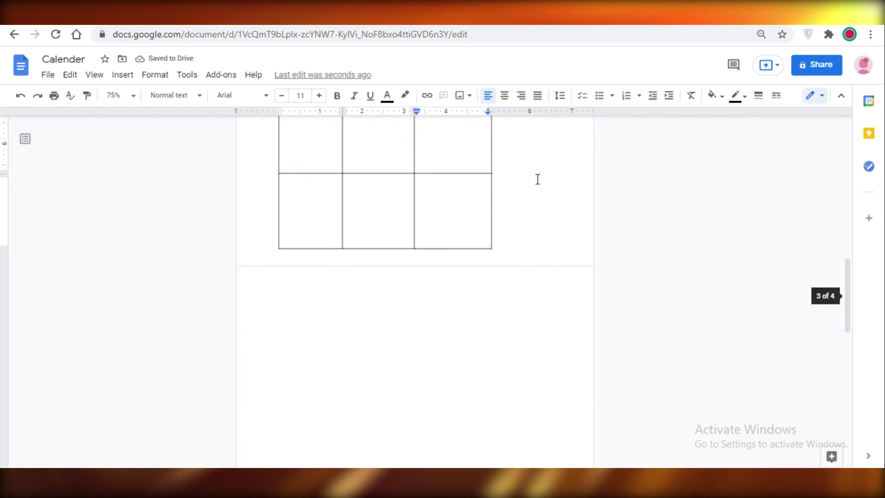
pyautogui.scroll(4, 488, 206)
pyautogui.moveTo(544, 367); pyautogui.dragTo(567, 208)
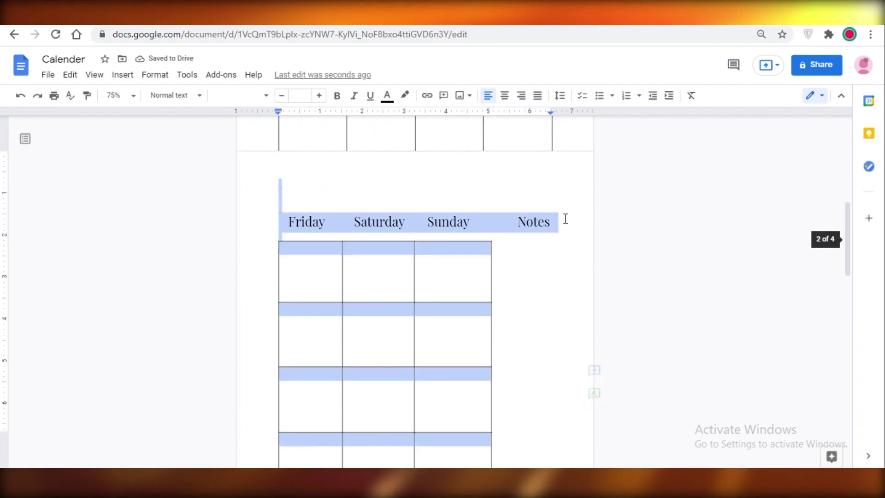
pyautogui.scroll(-1, 561, 249)
pyautogui.click(612, 220)
pyautogui.scroll(7, 320, 336)
pyautogui.scroll(2, 321, 335)
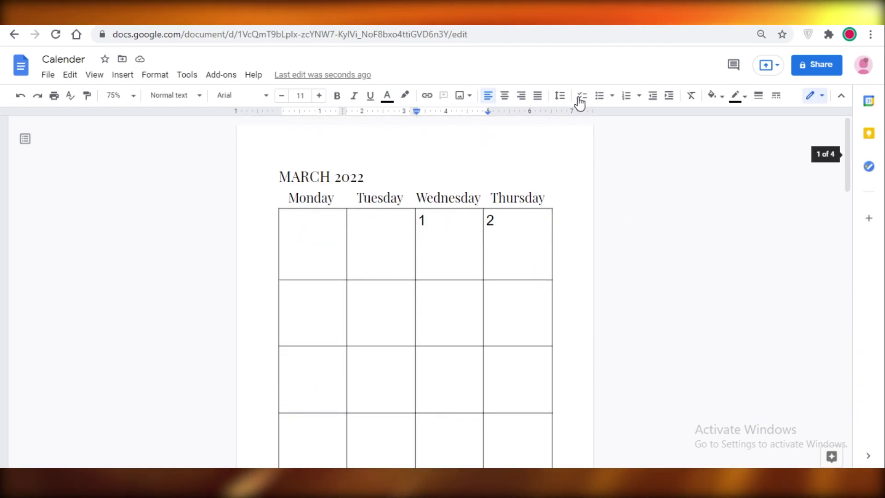
pyautogui.scroll(-2, 466, 271)
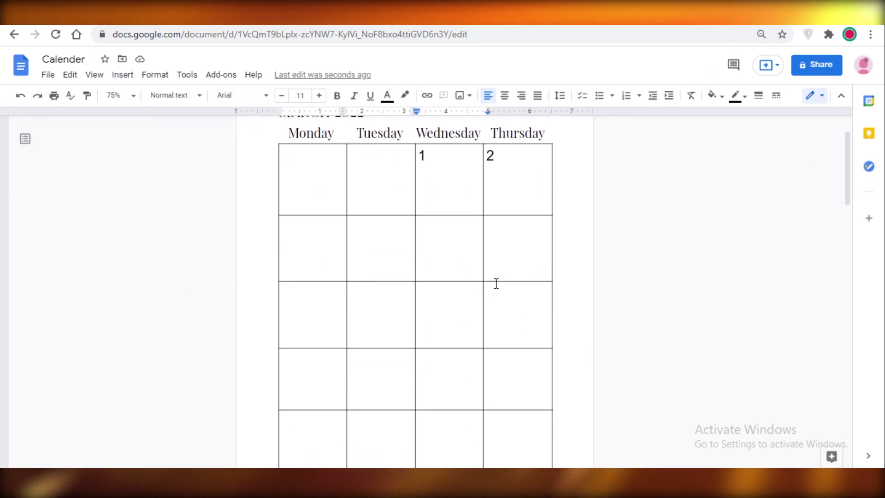
pyautogui.scroll(-3, 461, 267)
pyautogui.scroll(-3, 410, 236)
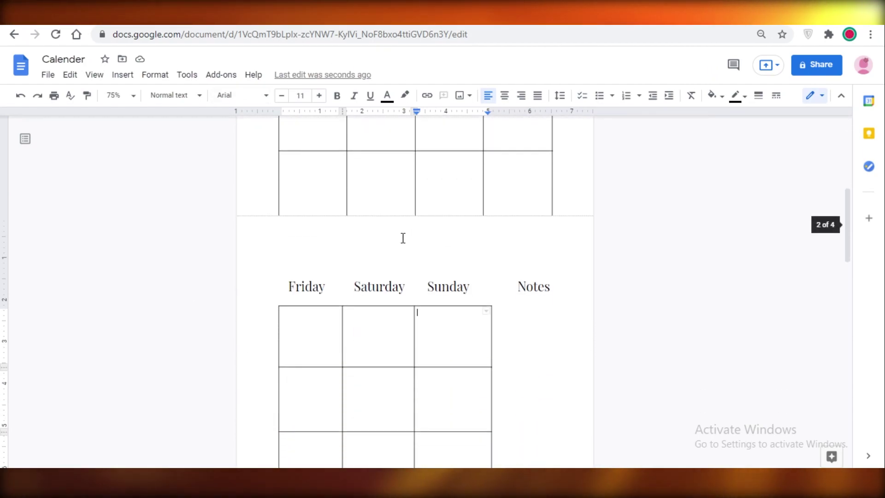
pyautogui.scroll(-3, 568, 307)
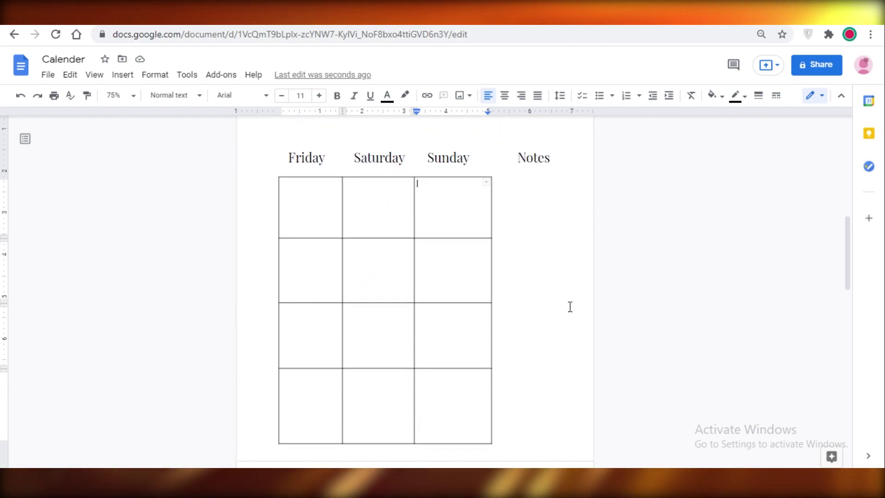
pyautogui.scroll(12, 460, 253)
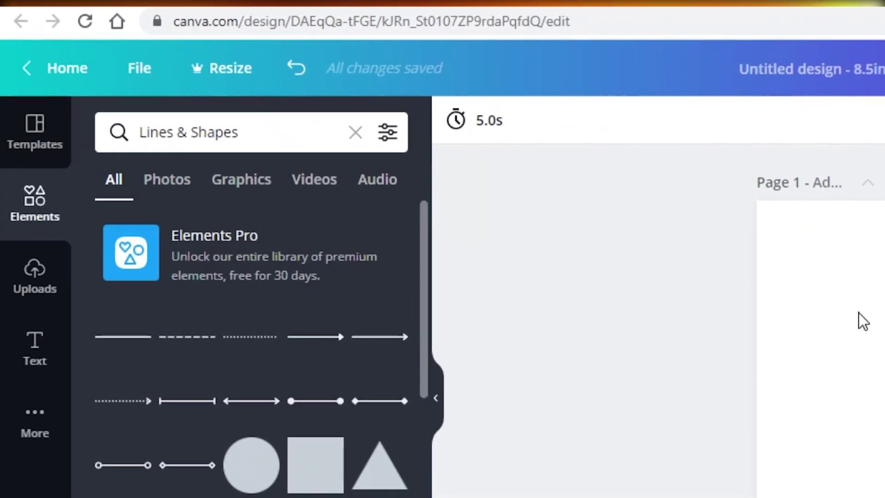
# Zoom the blank page out to 45% and add a square from Lines & Shapes
pyautogui.scroll(-3, 811, 322)
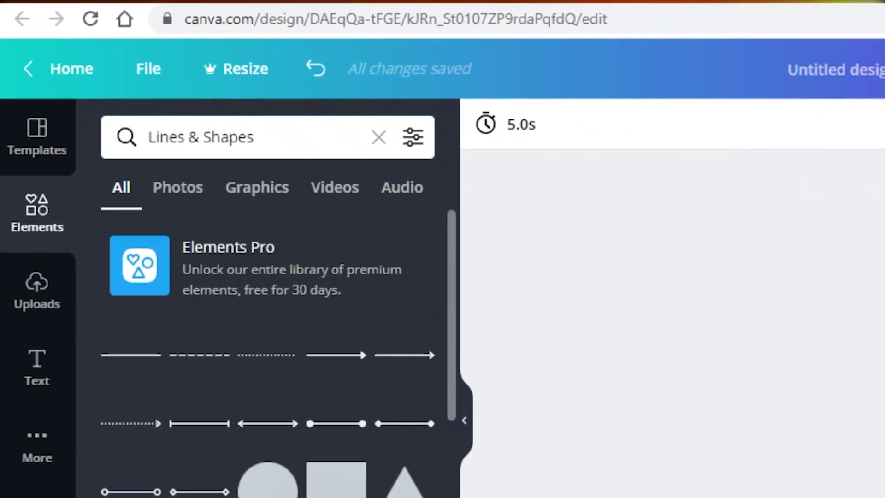
pyautogui.scroll(5, 811, 322)
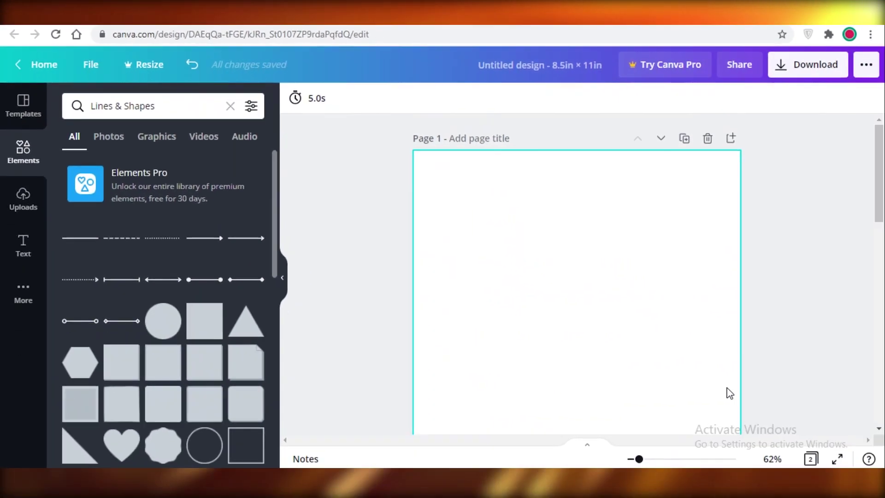
pyautogui.moveTo(639, 459); pyautogui.dragTo(635, 459)
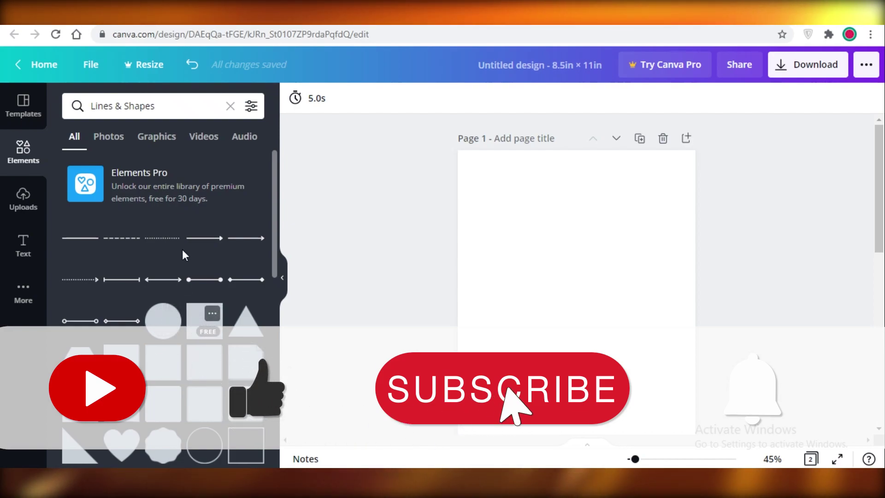
pyautogui.click(198, 317)
# Shrink the square to 1.5 × 1.5 at the top-left and duplicate copies beside it in a row
pyautogui.moveTo(509, 203)
pyautogui.mouseDown()
pyautogui.moveTo(512, 193)
pyautogui.moveTo(517, 199)
pyautogui.mouseUp()
pyautogui.moveTo(606, 305); pyautogui.dragTo(492, 185)
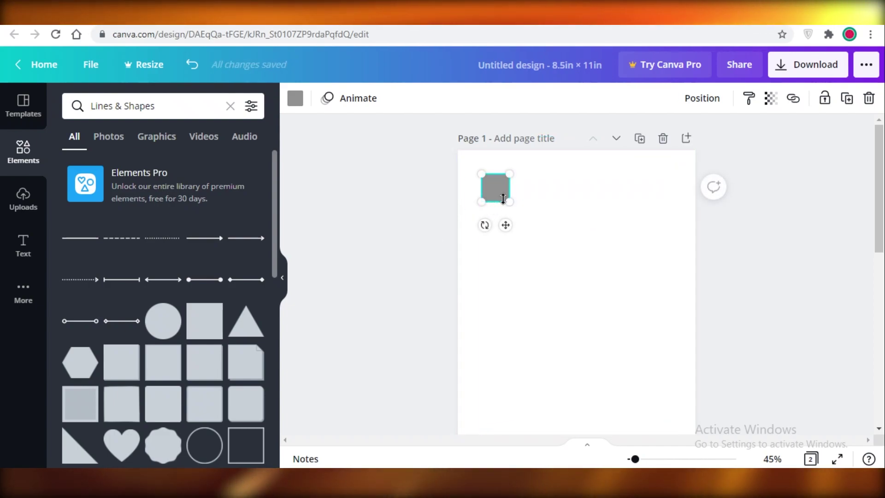
pyautogui.hotkey('ctrl', 'd')
pyautogui.moveTo(534, 186); pyautogui.dragTo(528, 186)
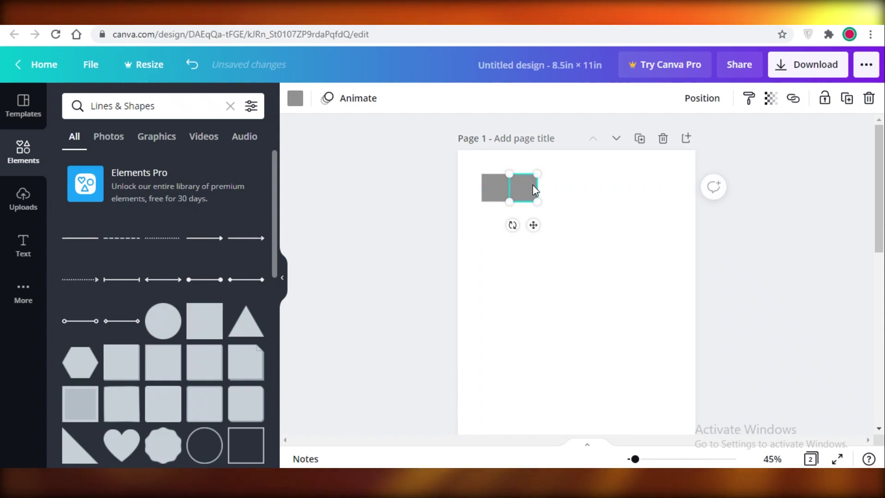
pyautogui.hotkey('ctrl', 'd')
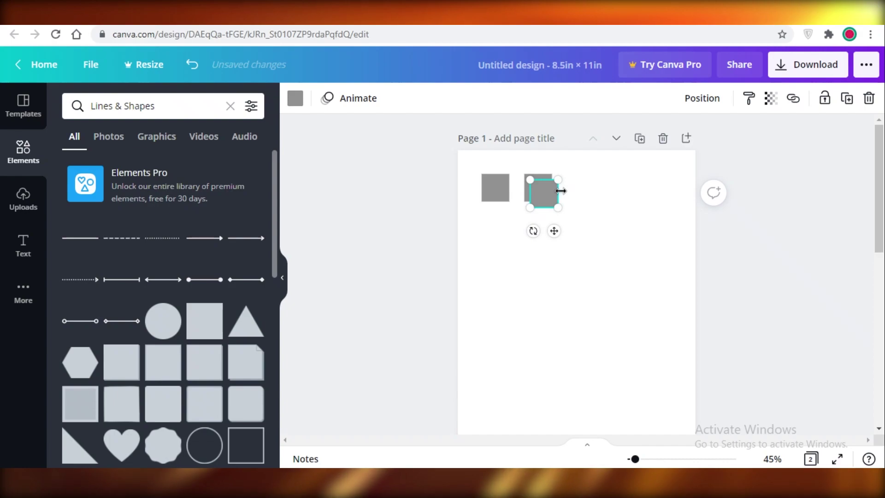
pyautogui.moveTo(571, 189); pyautogui.dragTo(600, 189)
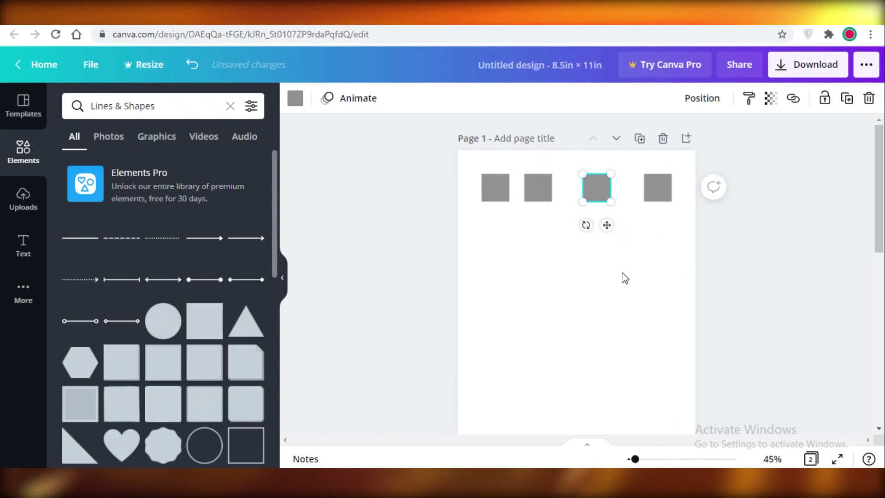
# Match the third square's size to the fourth and even the gaps between squares
pyautogui.click(651, 199)
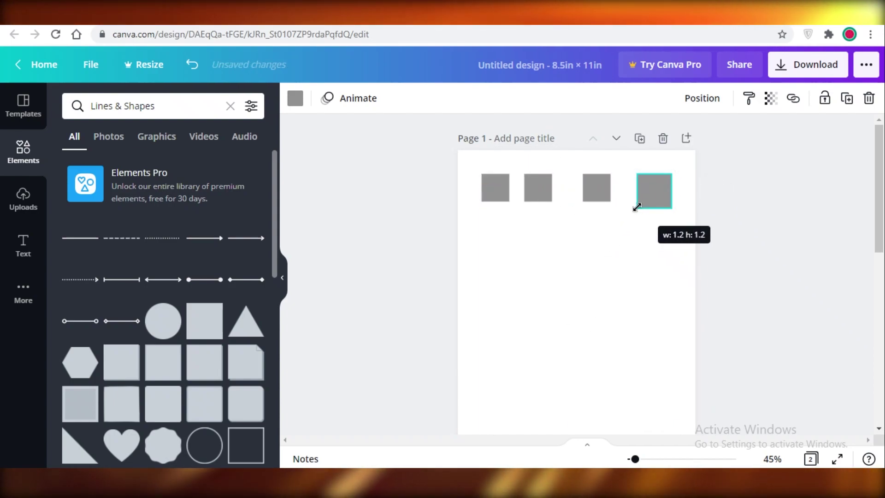
pyautogui.click(598, 194)
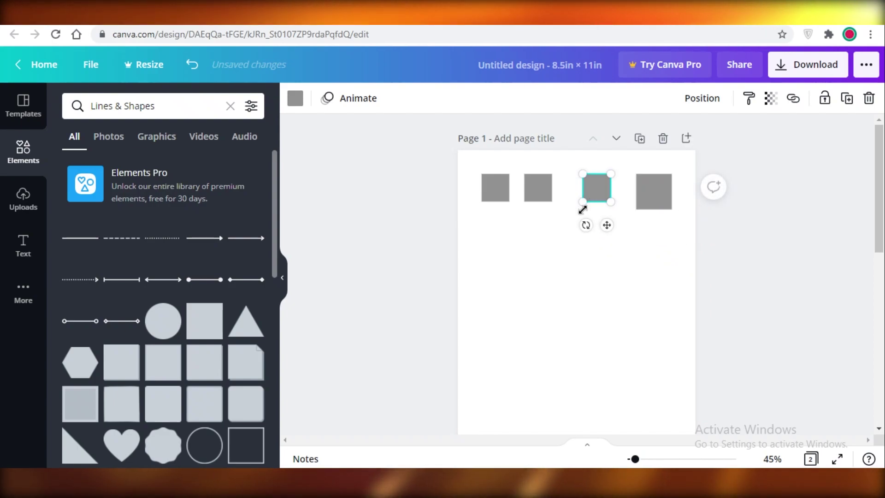
pyautogui.moveTo(576, 204); pyautogui.dragTo(572, 204)
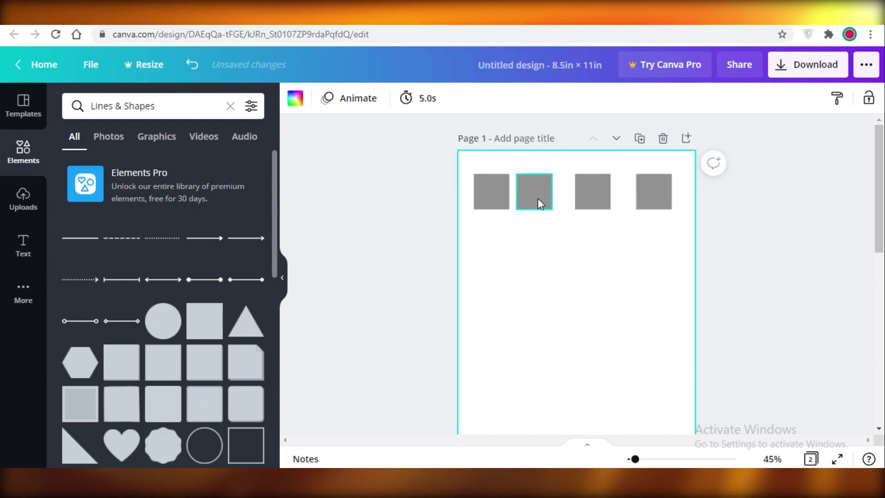
pyautogui.moveTo(537, 198); pyautogui.dragTo(606, 189)
pyautogui.moveTo(553, 191); pyautogui.dragTo(557, 189)
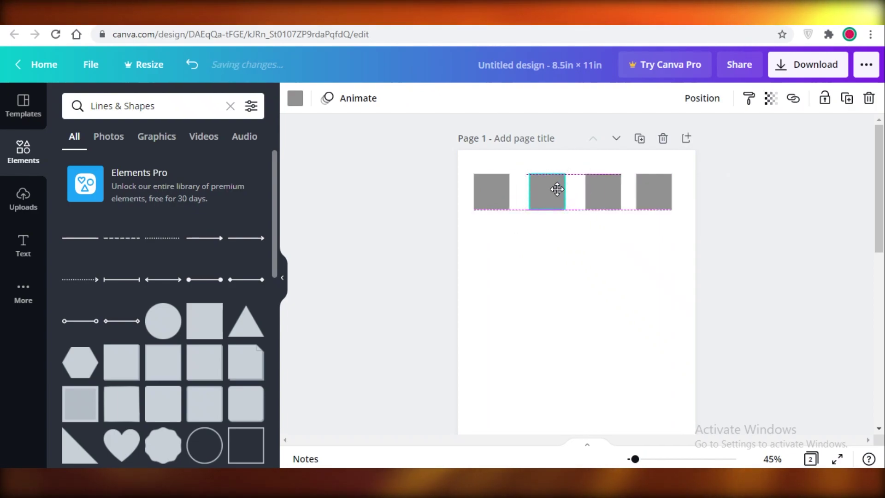
pyautogui.click(631, 238)
# Line up the first and fourth squares, then select all four and group them
pyautogui.moveTo(644, 208); pyautogui.dragTo(655, 201)
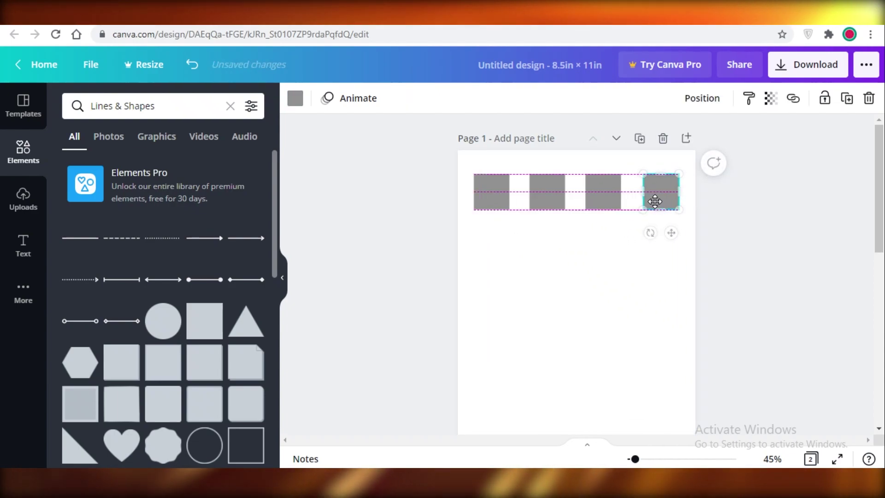
pyautogui.moveTo(484, 198)
pyautogui.mouseDown()
pyautogui.moveTo(507, 198)
pyautogui.moveTo(485, 192)
pyautogui.moveTo(498, 192)
pyautogui.mouseUp()
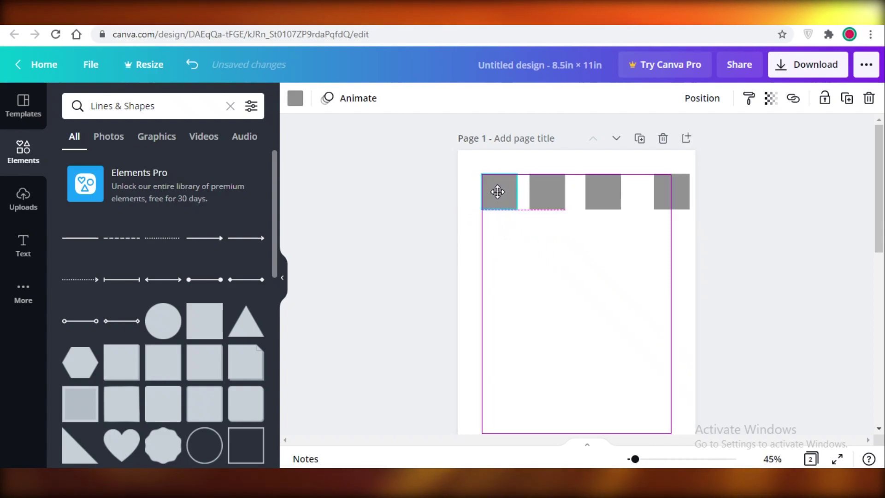
pyautogui.moveTo(658, 187); pyautogui.dragTo(649, 189)
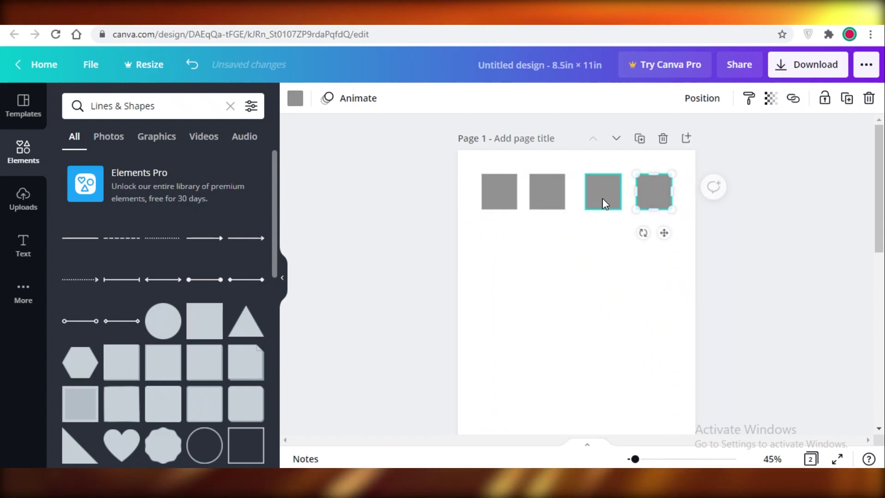
pyautogui.click(499, 268)
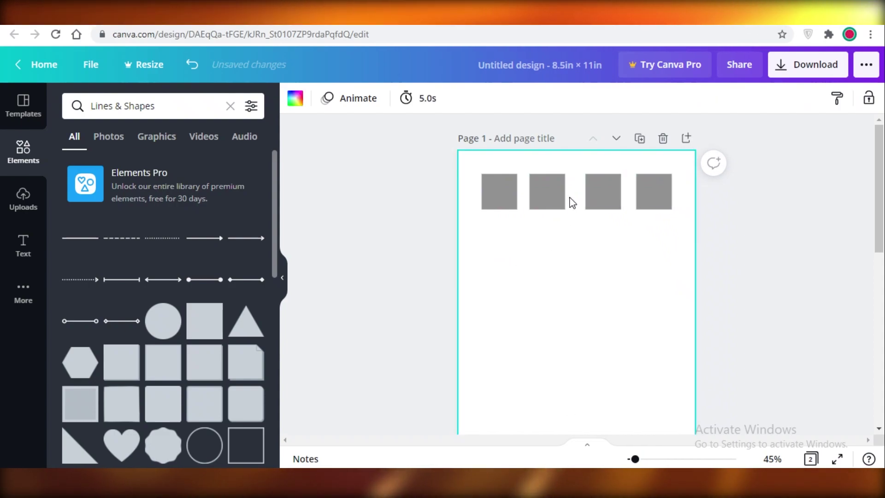
pyautogui.moveTo(634, 203); pyautogui.dragTo(497, 206)
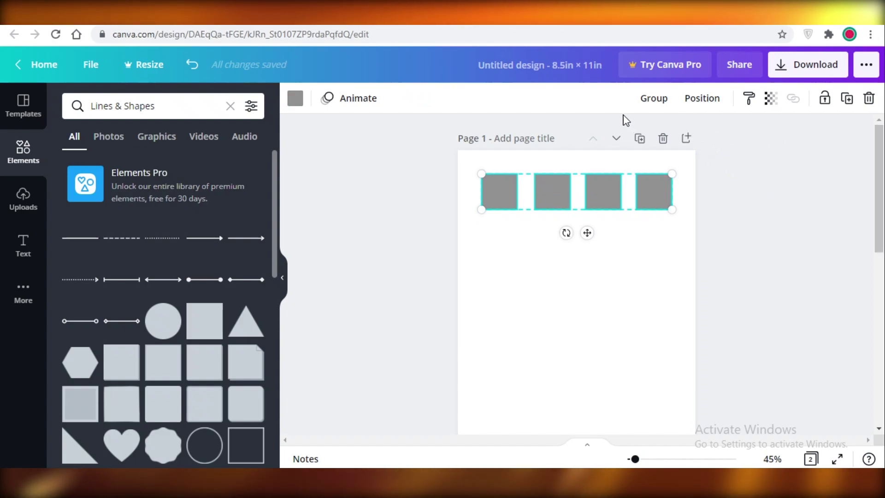
pyautogui.click(657, 98)
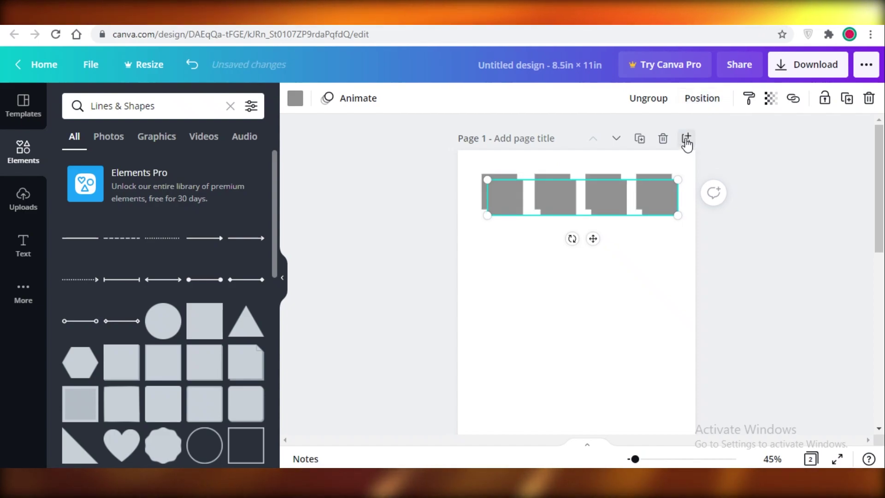
# Duplicate the grouped row into stacked rows below, then move the whole grid down the page
pyautogui.moveTo(588, 234); pyautogui.dragTo(585, 316)
pyautogui.hotkey('ctrl', 'd')
pyautogui.moveTo(592, 368); pyautogui.dragTo(585, 403)
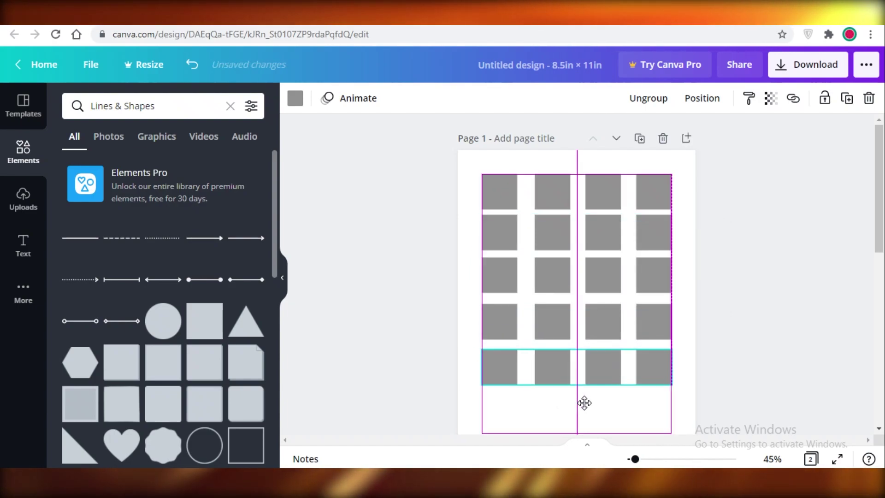
pyautogui.click(520, 171)
pyautogui.moveTo(664, 388); pyautogui.dragTo(505, 170)
pyautogui.moveTo(570, 245); pyautogui.dragTo(569, 293)
pyautogui.click(510, 166)
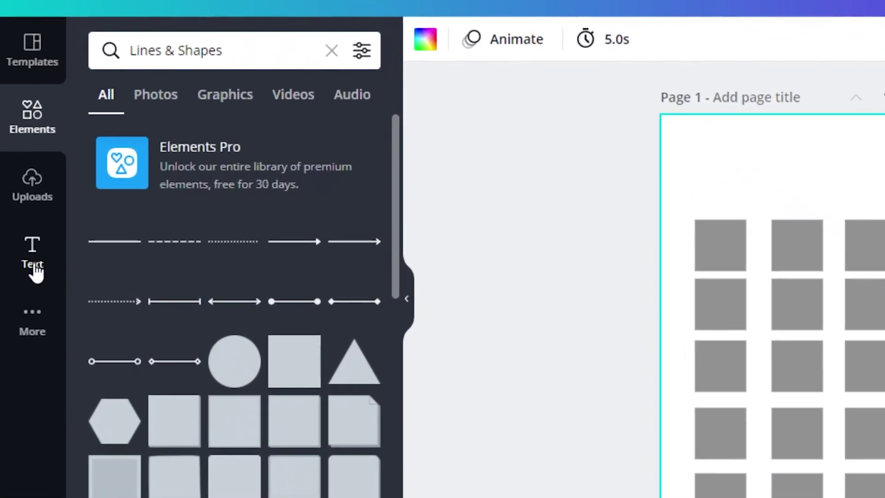
pyautogui.click(22, 249)
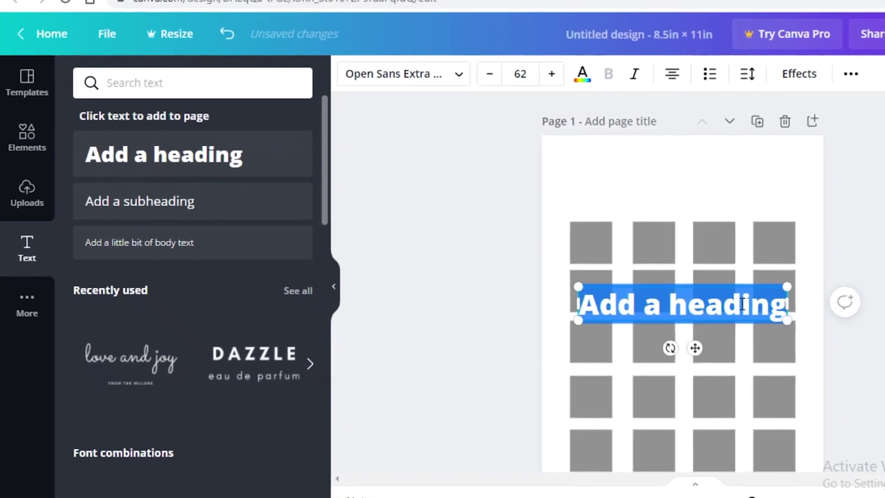
# Retype the heading as MARCH 2022, move it above the grid, and shrink it to size 36
pyautogui.doubleClick(742, 304)
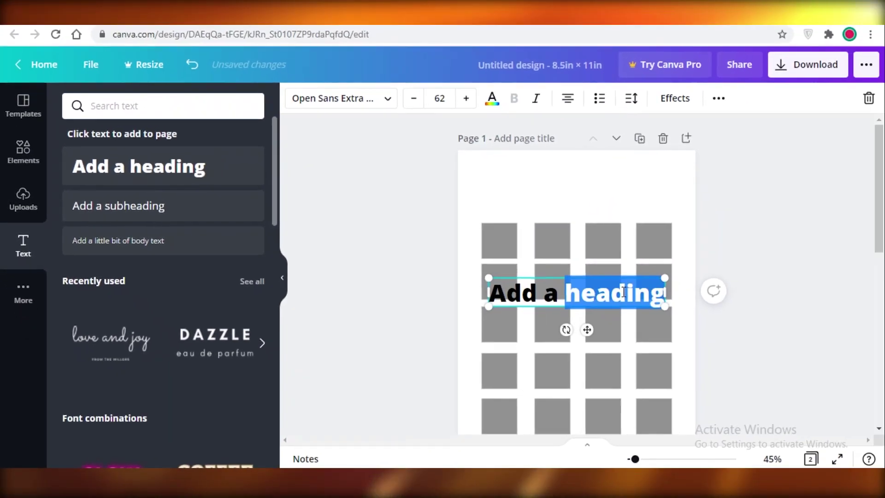
pyautogui.click(742, 304)
pyautogui.tripleClick(742, 304)
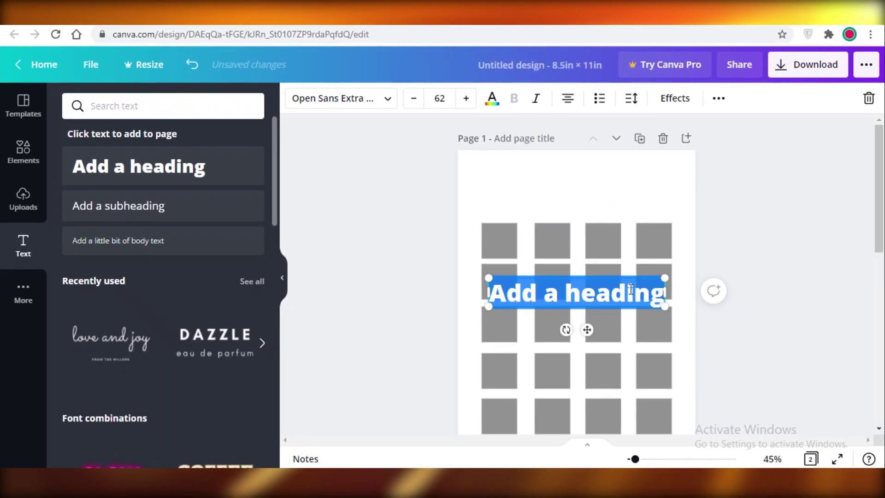
pyautogui.write('MARCH')
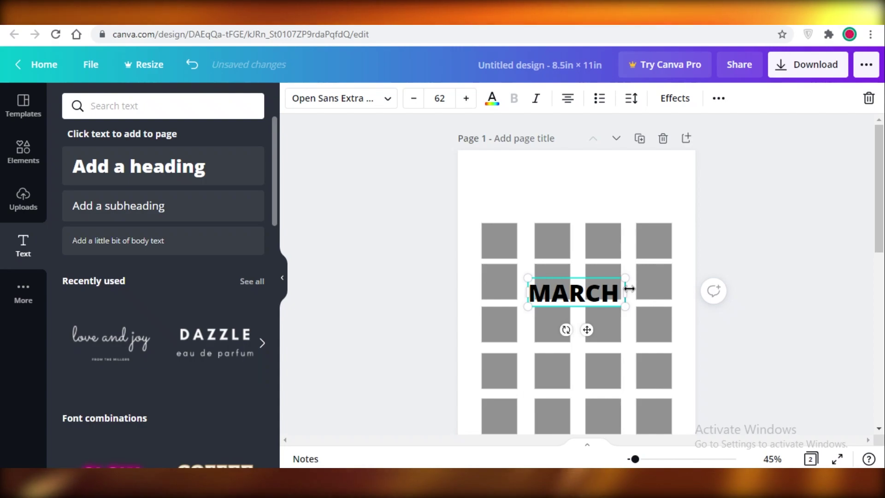
pyautogui.write(' 2021')
pyautogui.press('BackSpace')
pyautogui.write('2')
pyautogui.moveTo(587, 329); pyautogui.dragTo(569, 225)
pyautogui.moveTo(604, 191); pyautogui.dragTo(557, 209)
# Move the square grid up beneath the heading, undoing an accidental row resize
pyautogui.click(540, 258)
pyautogui.moveTo(482, 223); pyautogui.dragTo(589, 393)
pyautogui.hotkey('ctrl', 'z')
pyautogui.scroll(-2, 675, 297)
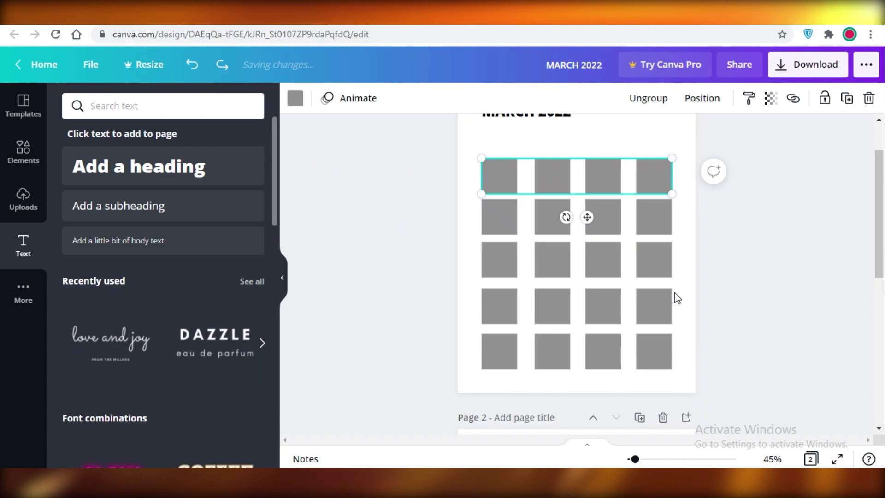
pyautogui.click(687, 371)
pyautogui.moveTo(559, 291); pyautogui.dragTo(490, 164)
pyautogui.scroll(2, 570, 276)
pyautogui.moveTo(571, 326); pyautogui.dragTo(570, 295)
pyautogui.scroll(-2, 599, 293)
pyautogui.click(646, 287)
pyautogui.scroll(2, 646, 287)
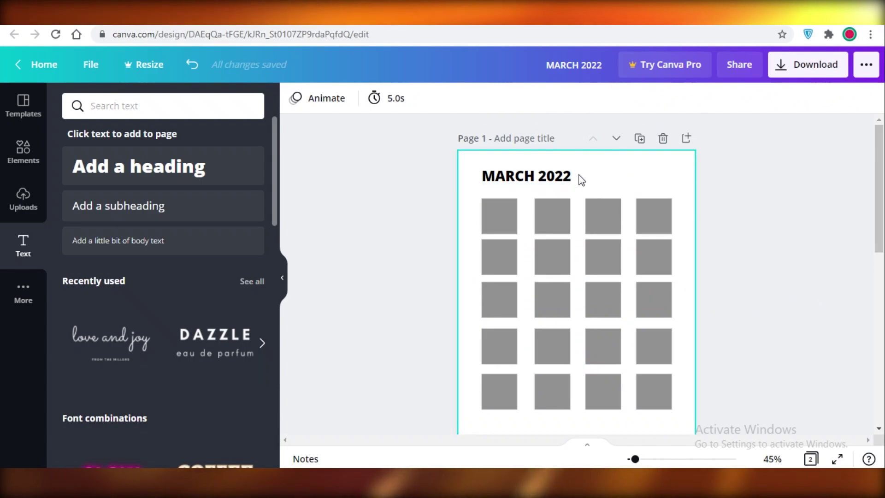
# Set the MARCH 2022 title in the Nixie One font
pyautogui.doubleClick(563, 176)
pyautogui.click(352, 105)
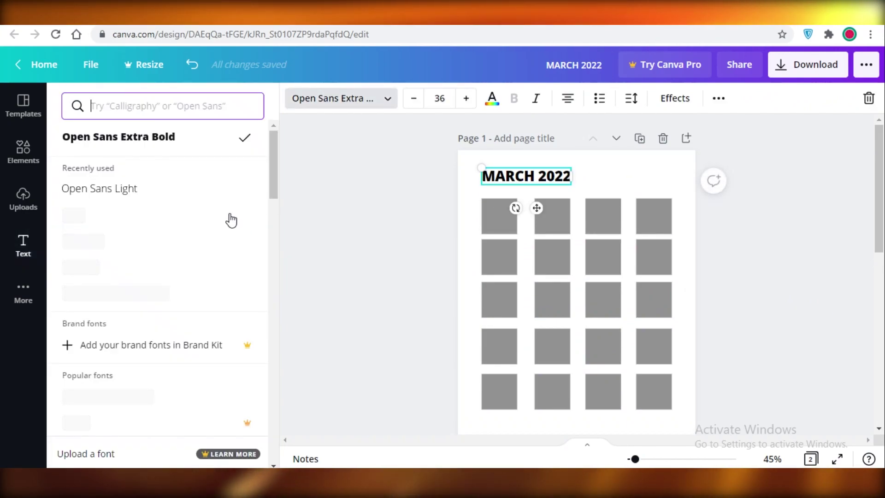
pyautogui.click(158, 240)
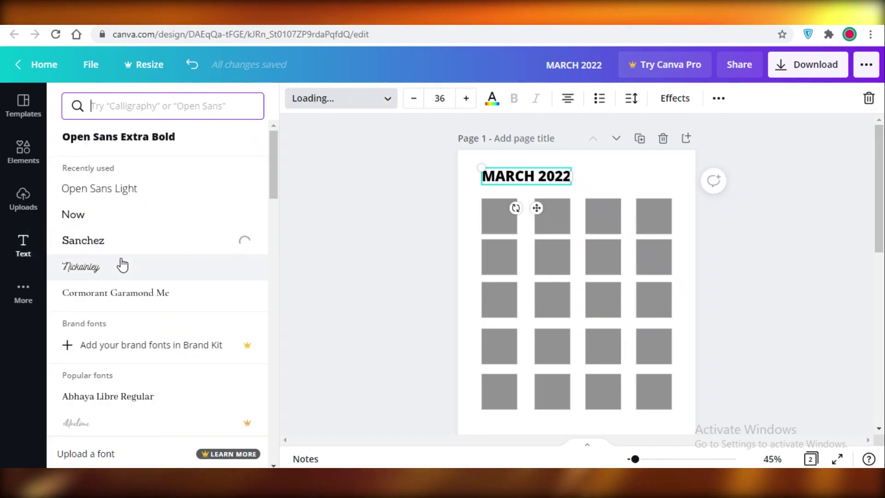
pyautogui.scroll(-10, 173, 233)
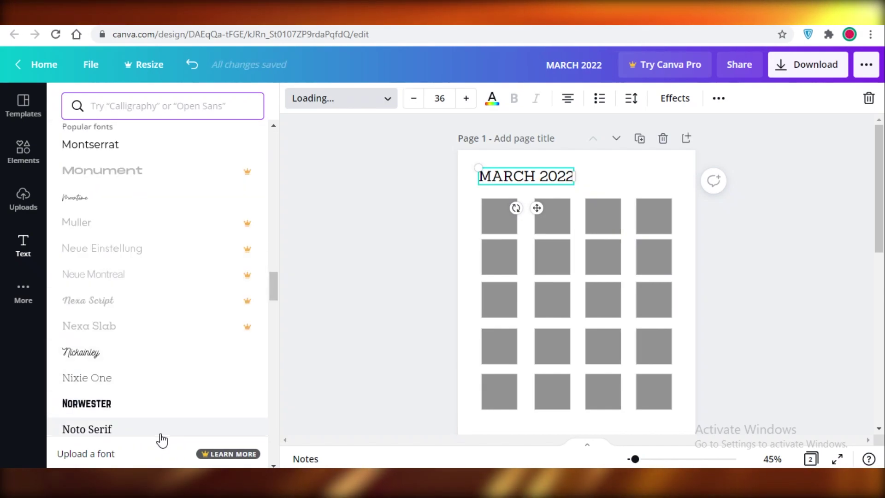
pyautogui.scroll(-10, 94, 336)
pyautogui.click(106, 347)
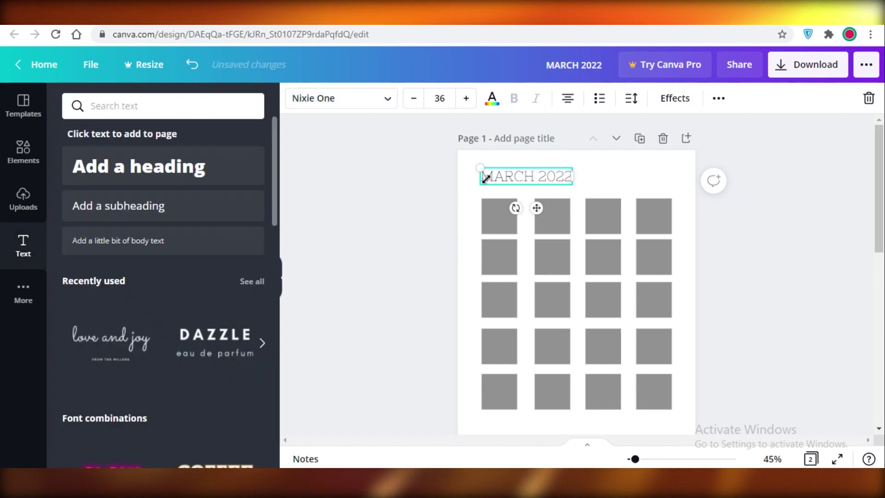
# Reselect the title box and select all text in its pasted copy over the grid
pyautogui.doubleClick(529, 176)
pyautogui.click(450, 199)
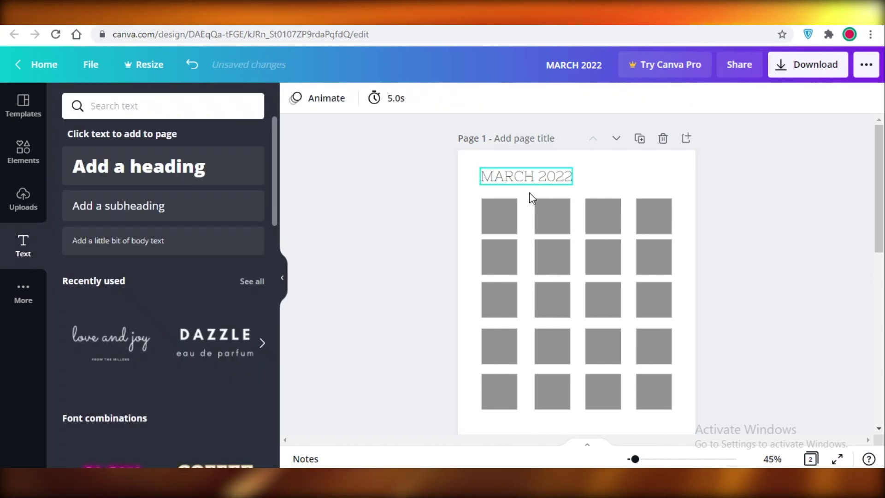
pyautogui.click(512, 176)
pyautogui.click(514, 175)
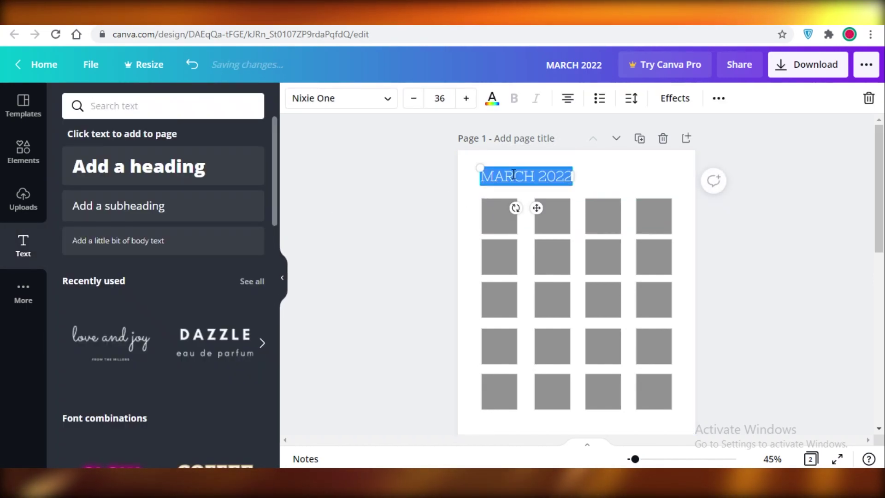
pyautogui.click(514, 174)
pyautogui.tripleClick(576, 293)
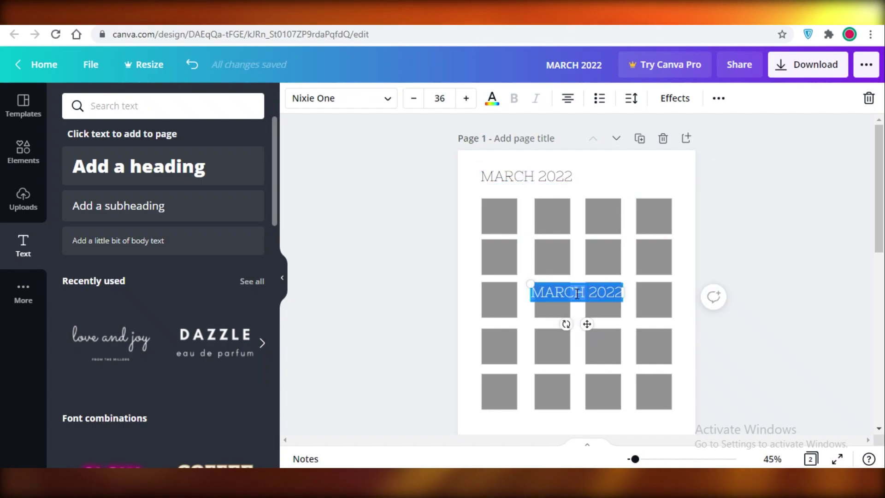
# Move the copied text above the first column and retype it as M
pyautogui.moveTo(584, 324); pyautogui.dragTo(510, 223)
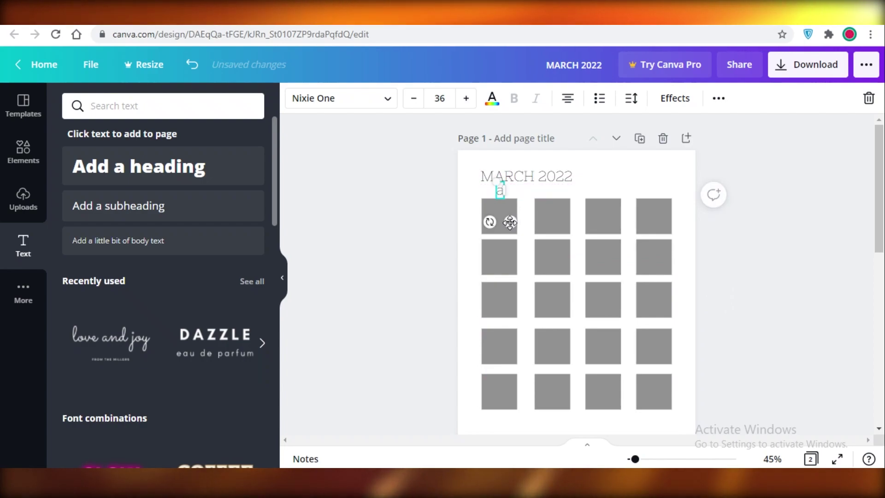
pyautogui.press('BackSpace')
pyautogui.write('m')
pyautogui.press('BackSpace')
pyautogui.write('M')
pyautogui.click(520, 193)
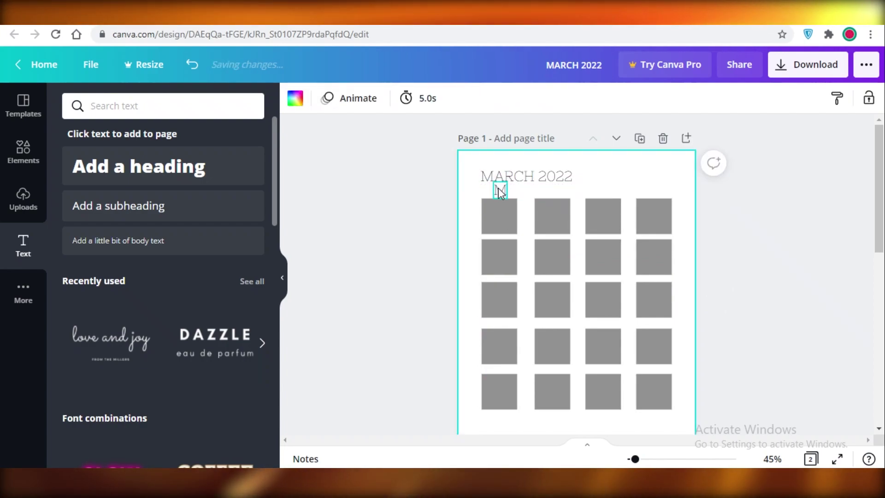
pyautogui.click(500, 191)
# Copy the M box over the other columns and relabel the copies T, W, T
pyautogui.hotkey('ctrl', 'c')
pyautogui.hotkey('ctrl', 'v')
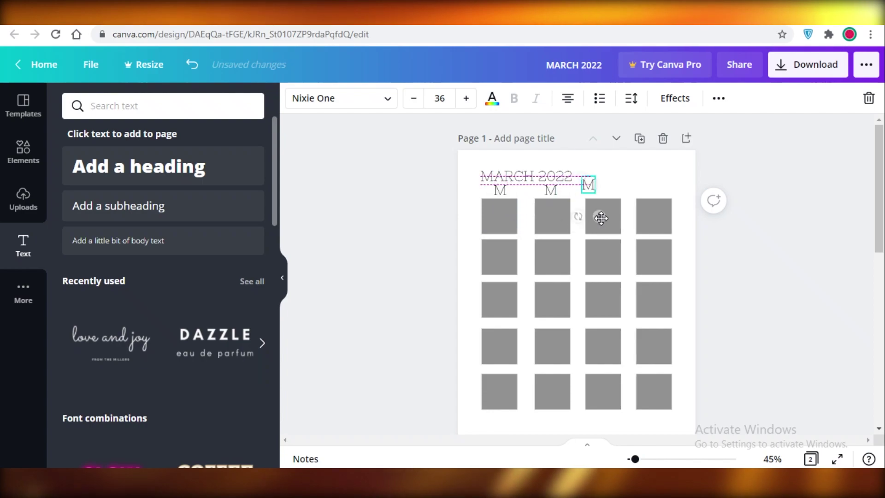
pyautogui.moveTo(598, 216)
pyautogui.mouseDown()
pyautogui.moveTo(616, 224)
pyautogui.moveTo(604, 224)
pyautogui.mouseUp()
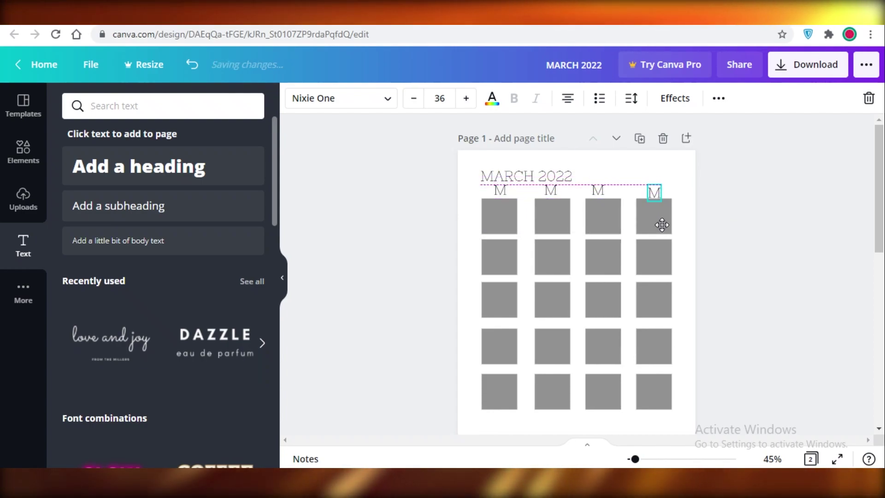
pyautogui.doubleClick(550, 190)
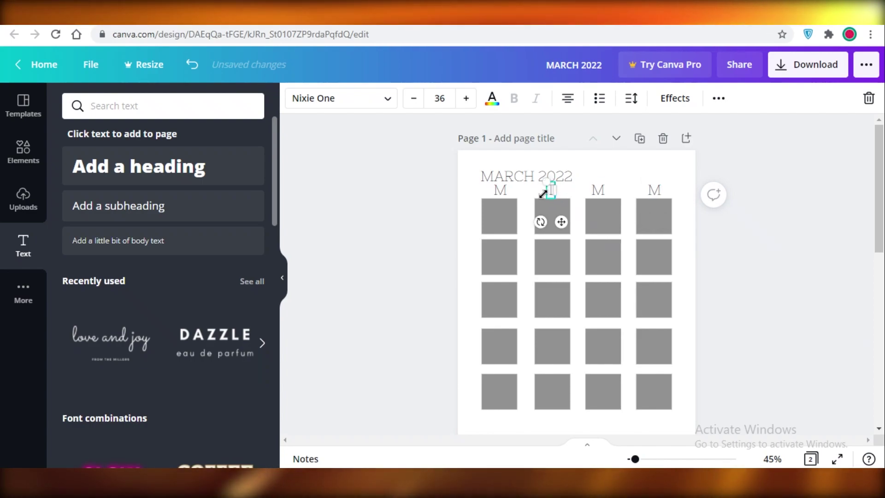
pyautogui.write('T')
pyautogui.doubleClick(599, 191)
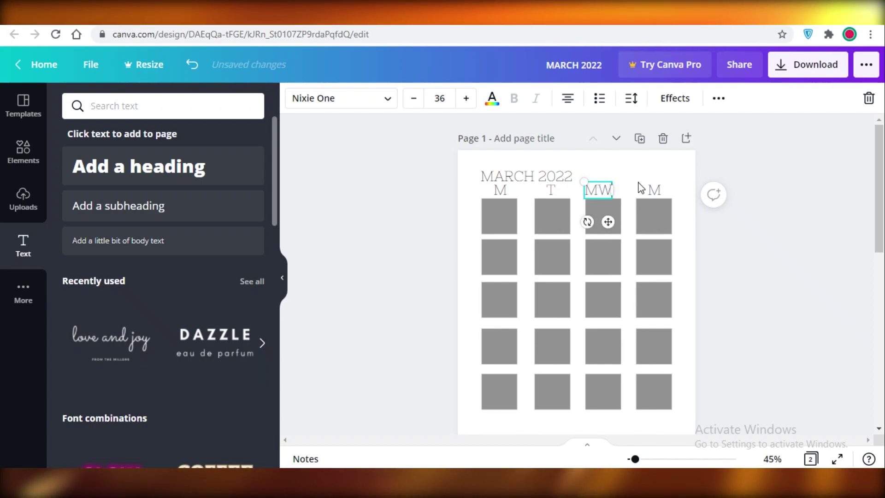
pyautogui.doubleClick(652, 189)
pyautogui.write('T')
pyautogui.click(714, 194)
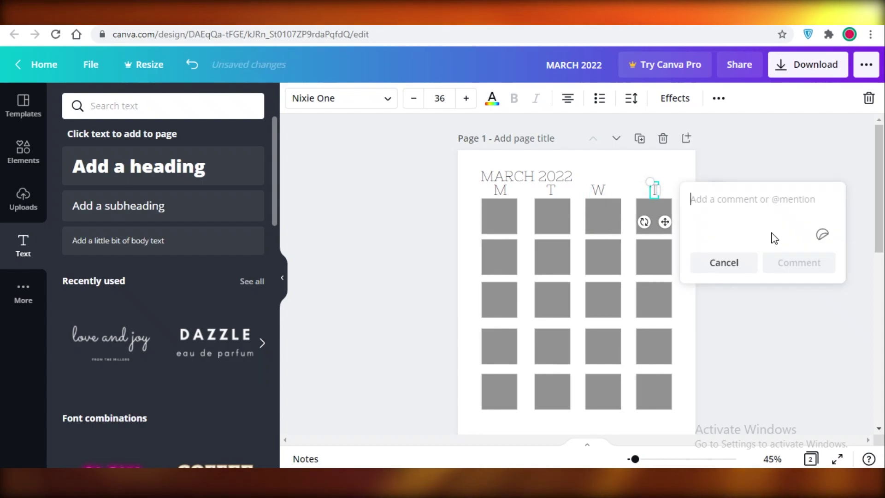
pyautogui.click(776, 165)
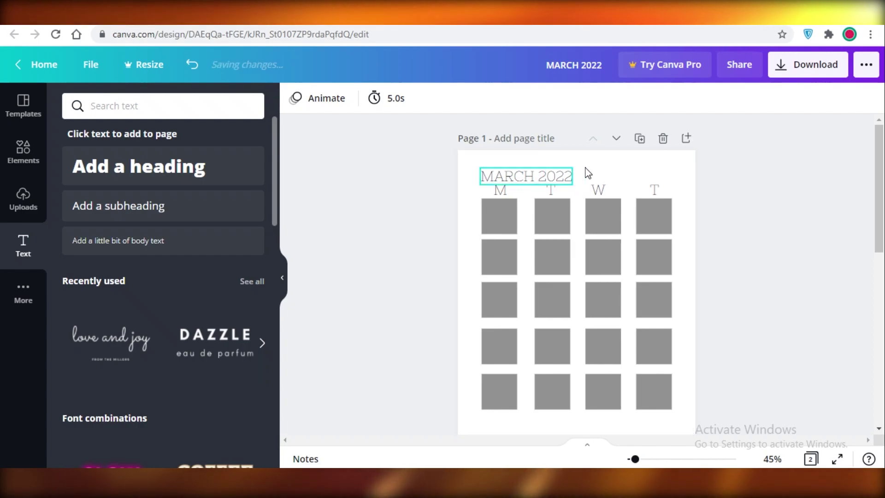
# Select the whole grid and turn all the calendar squares white
pyautogui.scroll(-5, 472, 186)
pyautogui.scroll(-1, 613, 253)
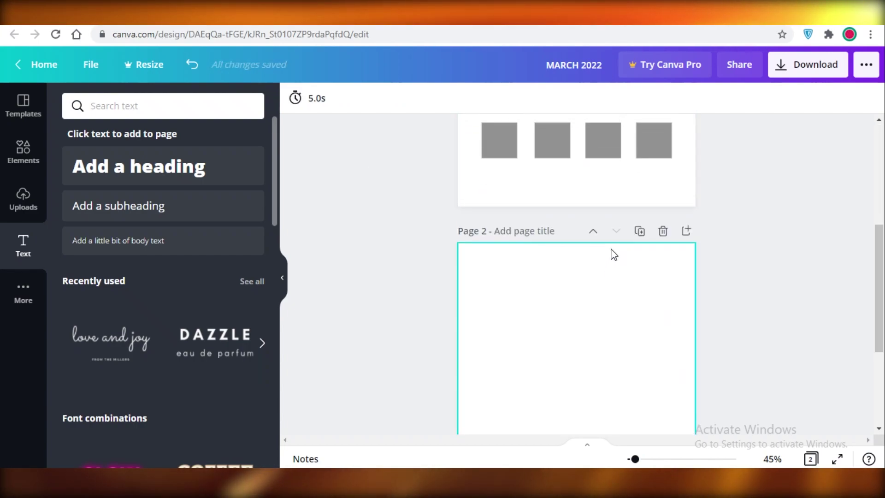
pyautogui.scroll(5, 605, 229)
pyautogui.scroll(-4, 668, 296)
pyautogui.scroll(4, 700, 393)
pyautogui.scroll(-3, 700, 393)
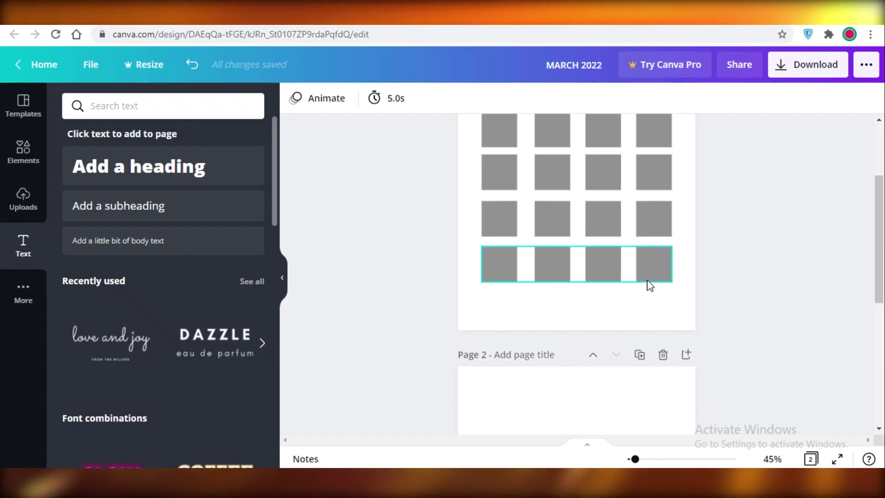
pyautogui.scroll(3, 646, 283)
pyautogui.moveTo(669, 419); pyautogui.dragTo(491, 215)
pyautogui.click(295, 99)
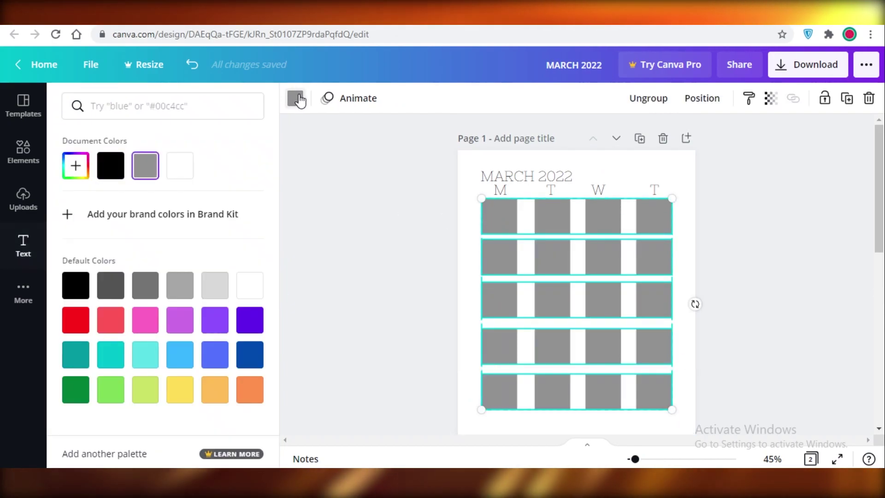
pyautogui.click(172, 175)
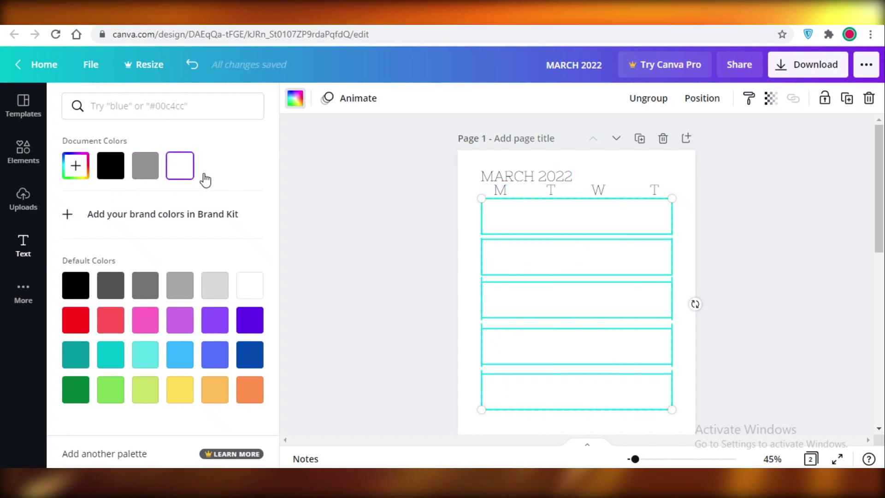
pyautogui.click(470, 161)
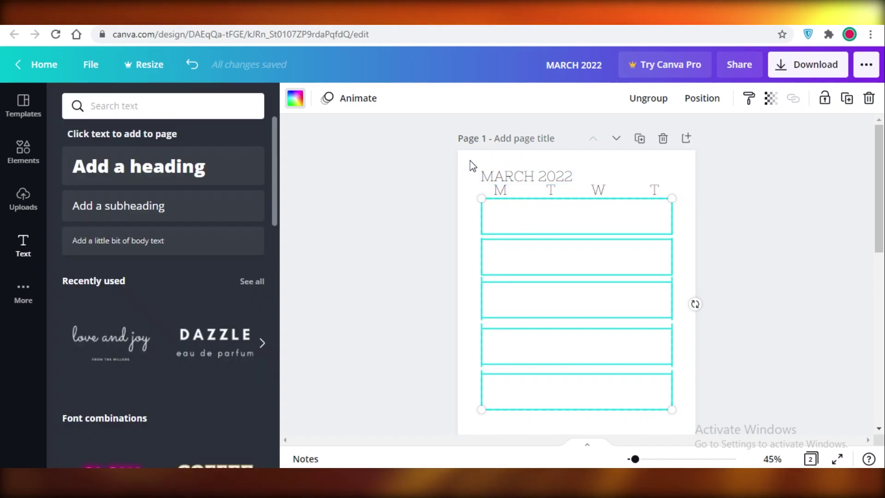
pyautogui.click(469, 164)
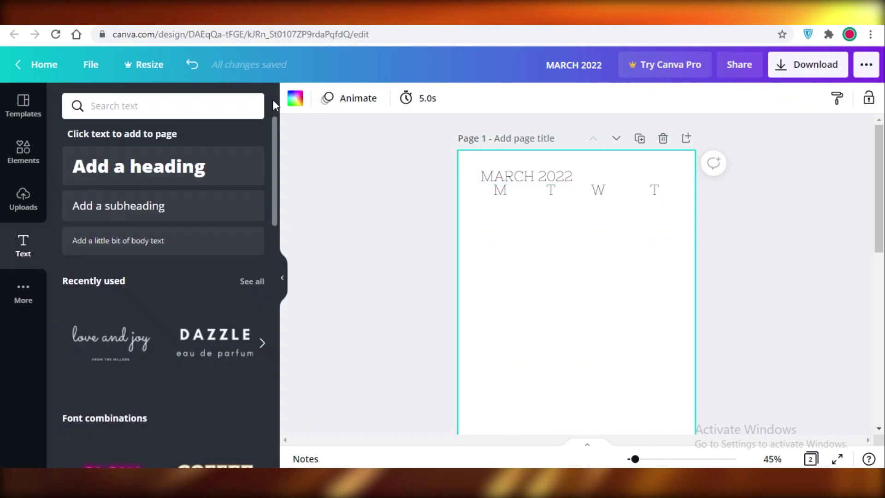
# Set the page background to the custom light pink #FFCDE5
pyautogui.click(295, 99)
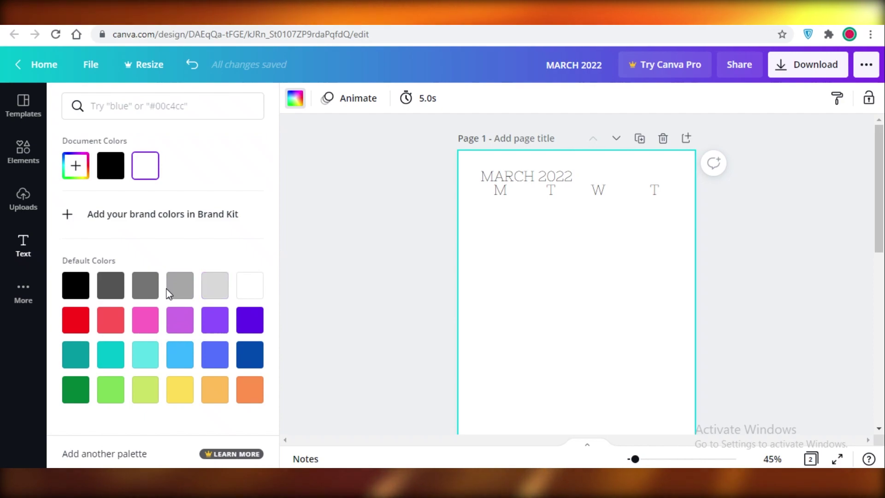
pyautogui.click(112, 287)
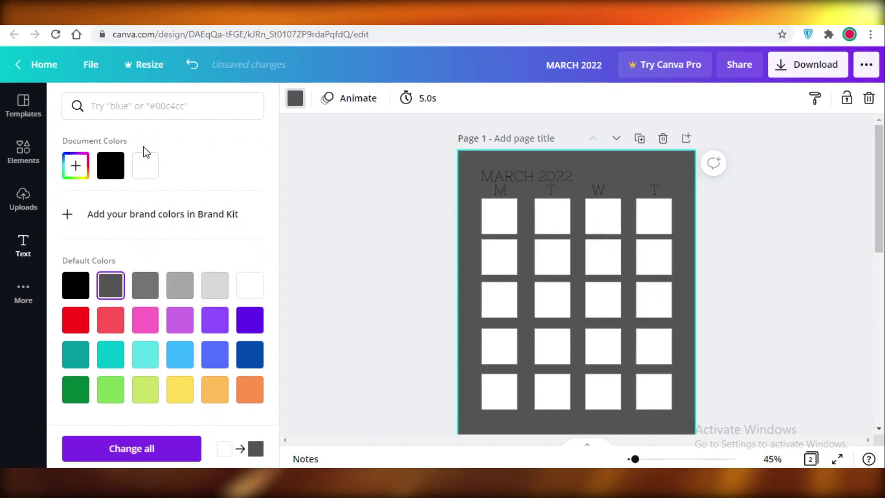
pyautogui.click(75, 165)
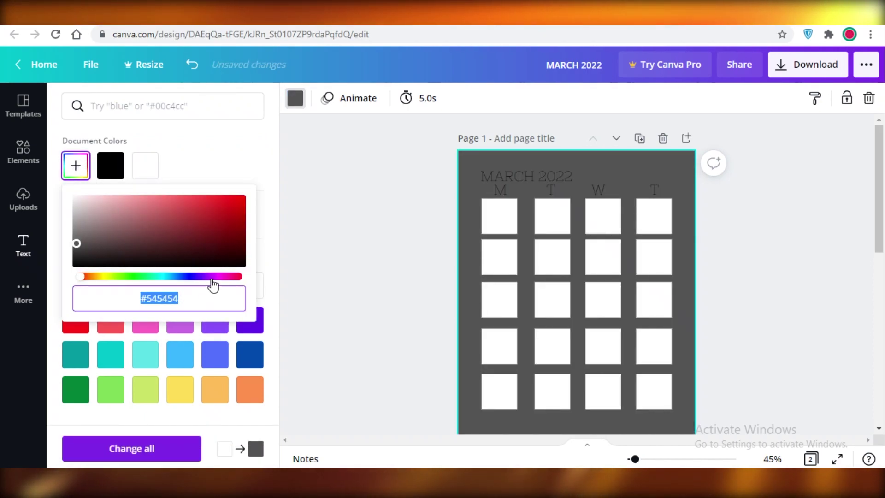
pyautogui.click(225, 277)
pyautogui.moveTo(187, 224); pyautogui.dragTo(107, 198)
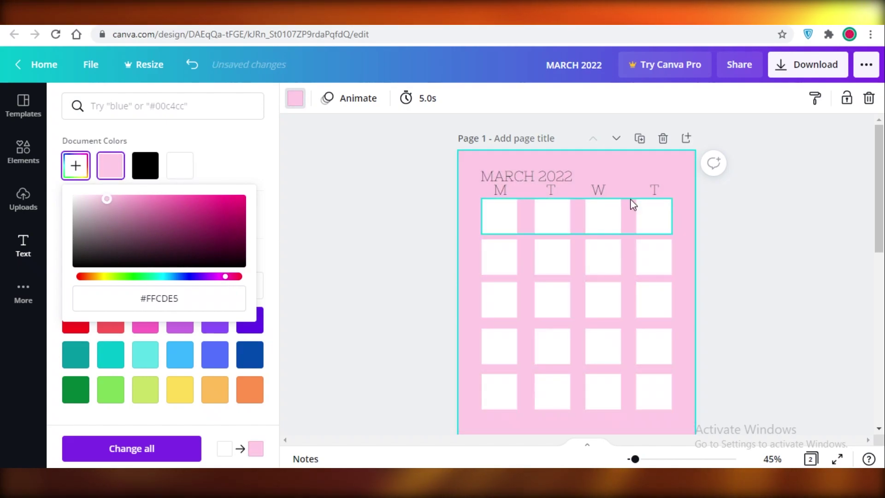
pyautogui.click(632, 204)
pyautogui.click(735, 354)
# Add date text boxes 1 and 2 in the bottom-right corners of the M and T squares
pyautogui.click(509, 215)
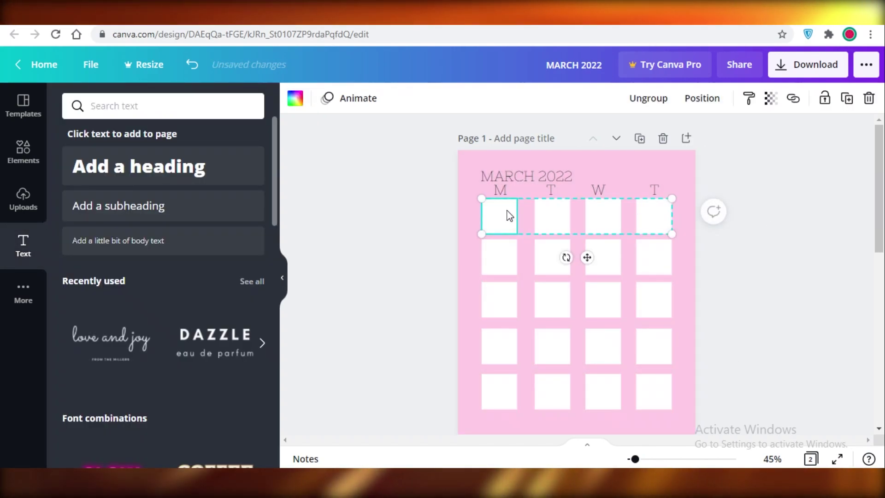
pyautogui.click(117, 249)
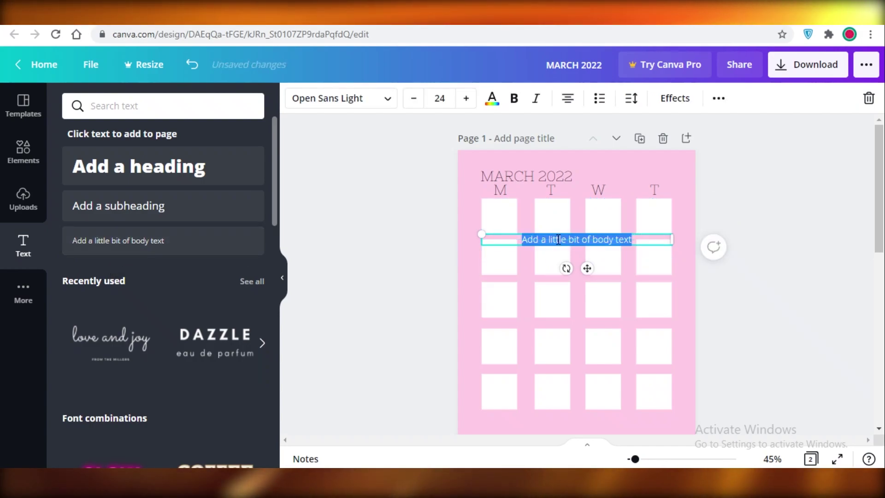
pyautogui.press('BackSpace')
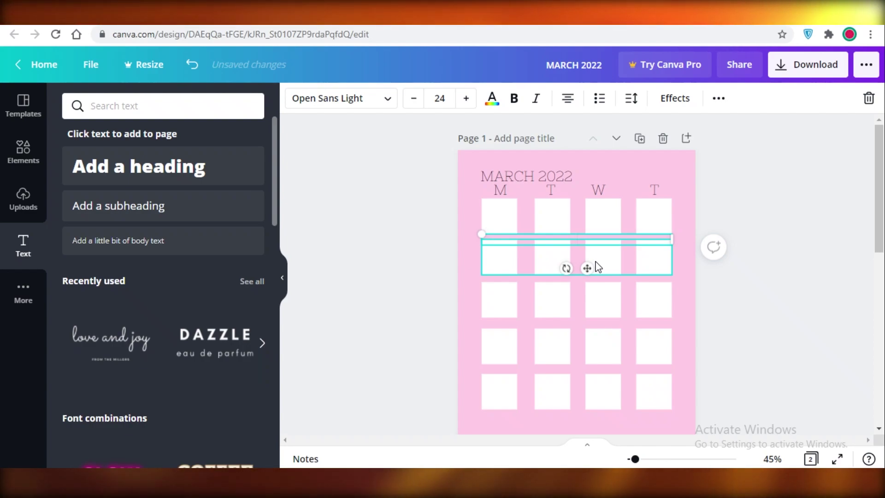
pyautogui.click(711, 251)
pyautogui.click(583, 244)
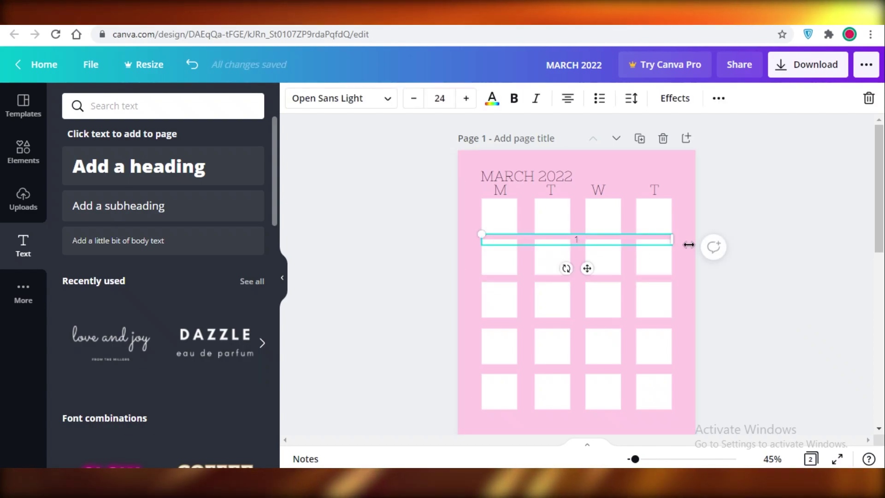
pyautogui.moveTo(524, 239); pyautogui.dragTo(553, 217)
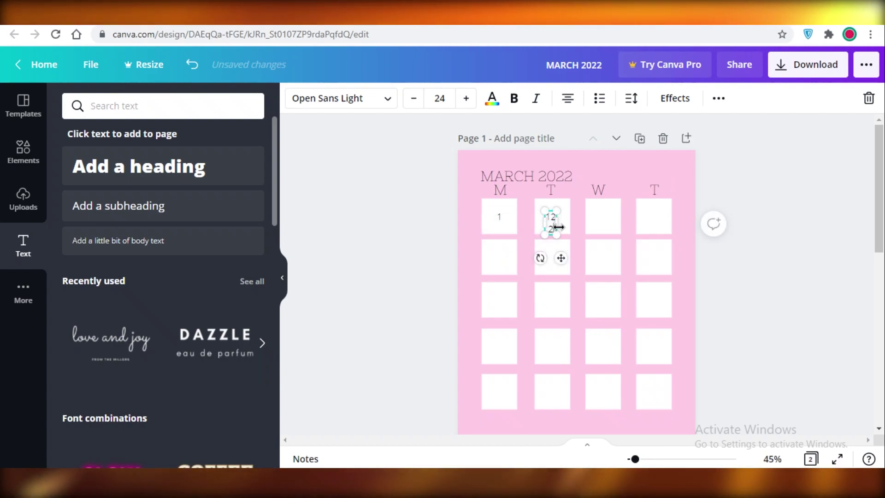
pyautogui.press('BackSpace')
pyautogui.press('BackSpace')
pyautogui.write('2')
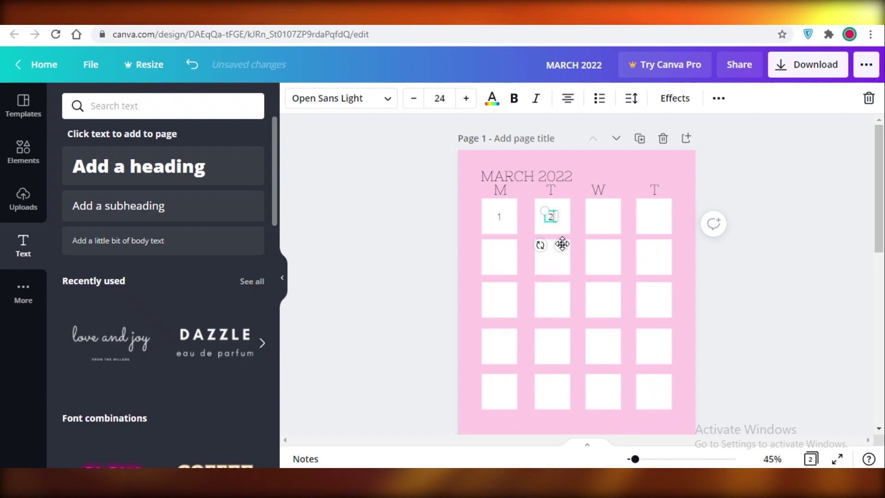
pyautogui.moveTo(558, 243); pyautogui.dragTo(501, 233)
pyautogui.click(506, 227)
pyautogui.click(478, 213)
pyautogui.click(496, 221)
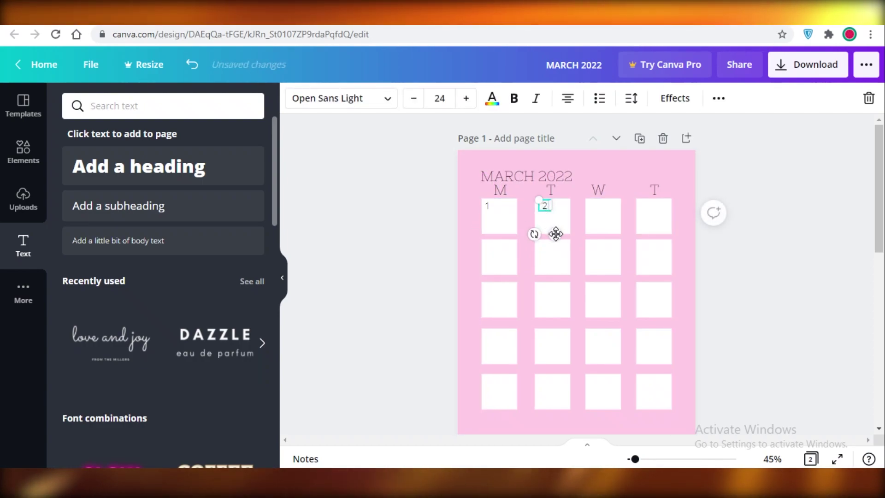
pyautogui.moveTo(555, 233); pyautogui.dragTo(546, 233)
pyautogui.click(685, 239)
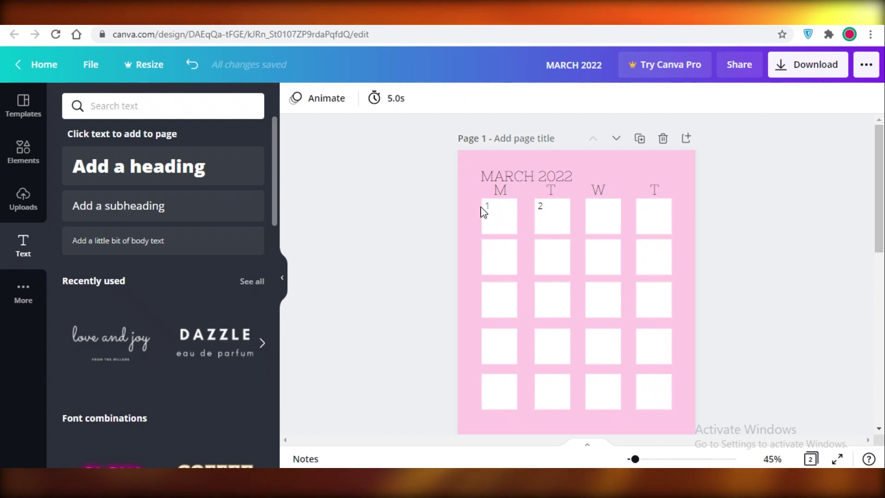
pyautogui.moveTo(553, 235); pyautogui.dragTo(570, 250)
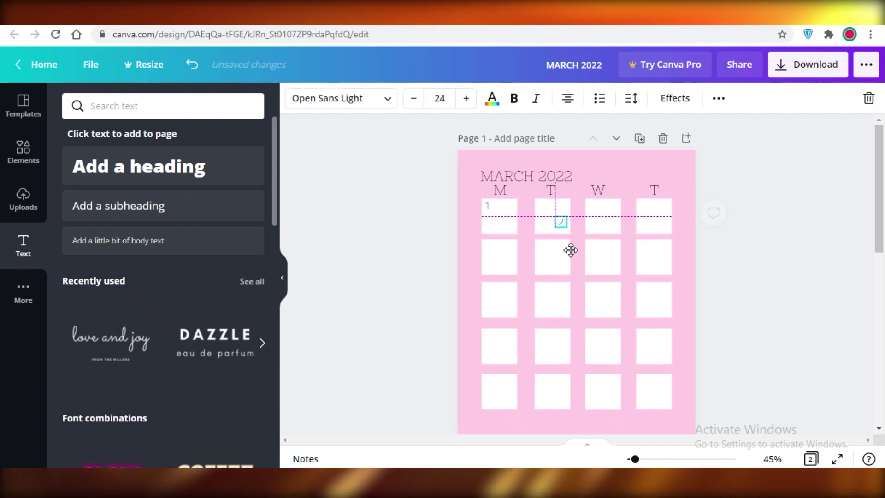
pyautogui.moveTo(501, 236); pyautogui.dragTo(526, 258)
# Copy the 2 into the W square's corner and change it to 3
pyautogui.click(562, 231)
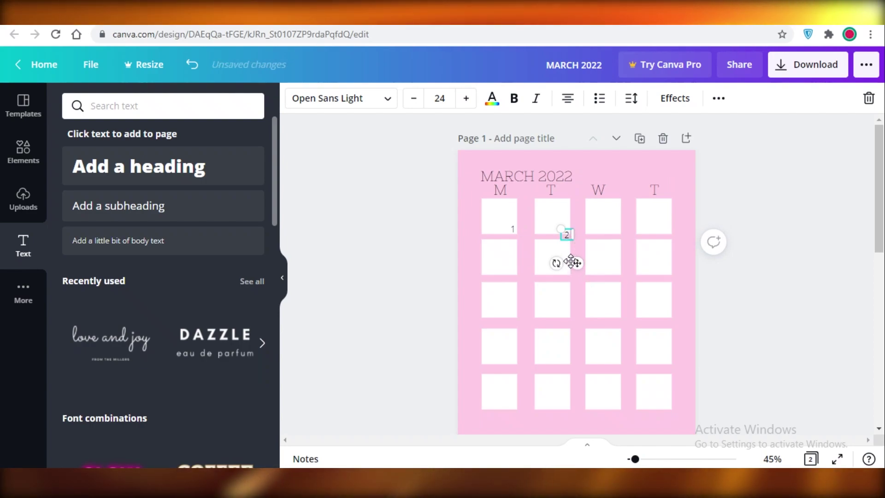
pyautogui.moveTo(579, 263); pyautogui.dragTo(619, 256)
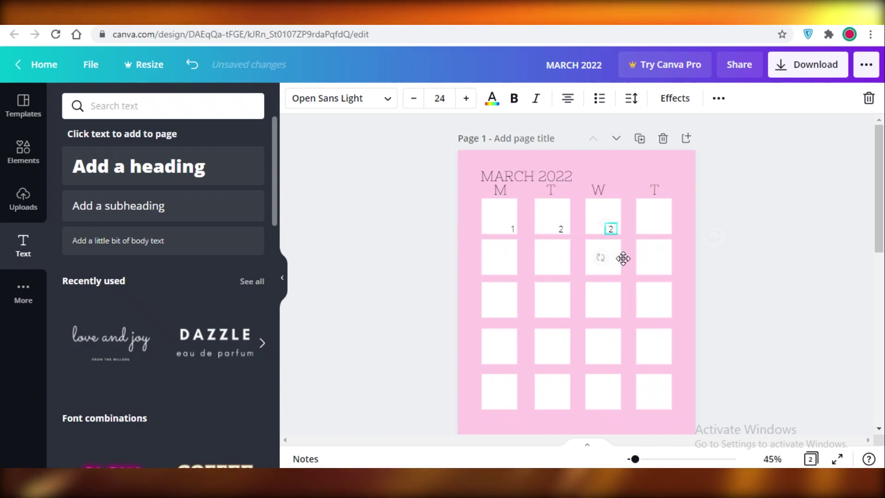
pyautogui.doubleClick(610, 228)
pyautogui.write('3')
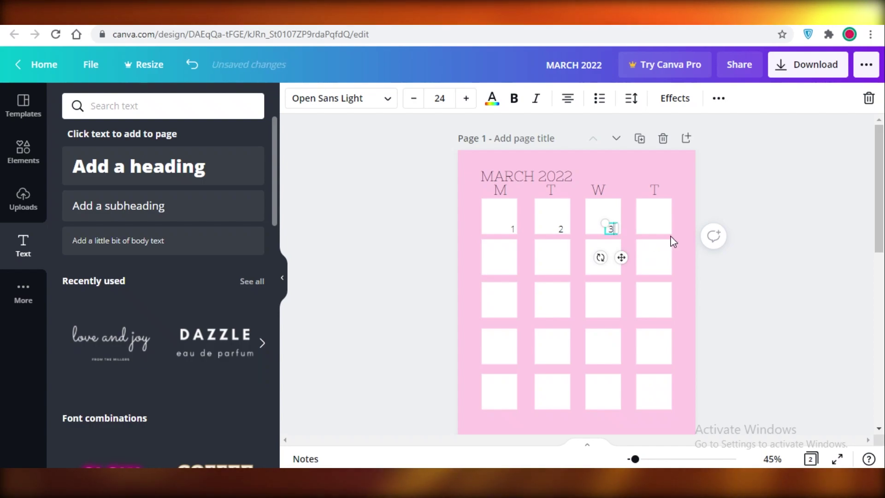
pyautogui.click(463, 245)
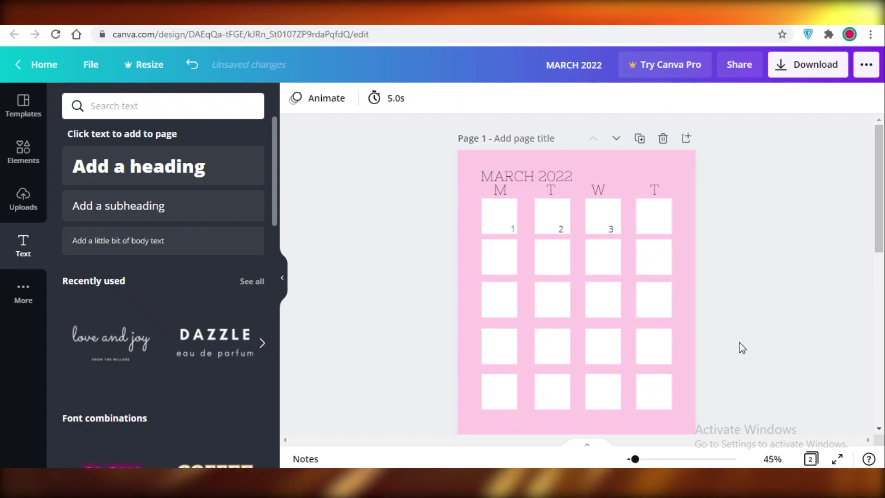
pyautogui.scroll(-3, 707, 356)
pyautogui.scroll(3, 830, 347)
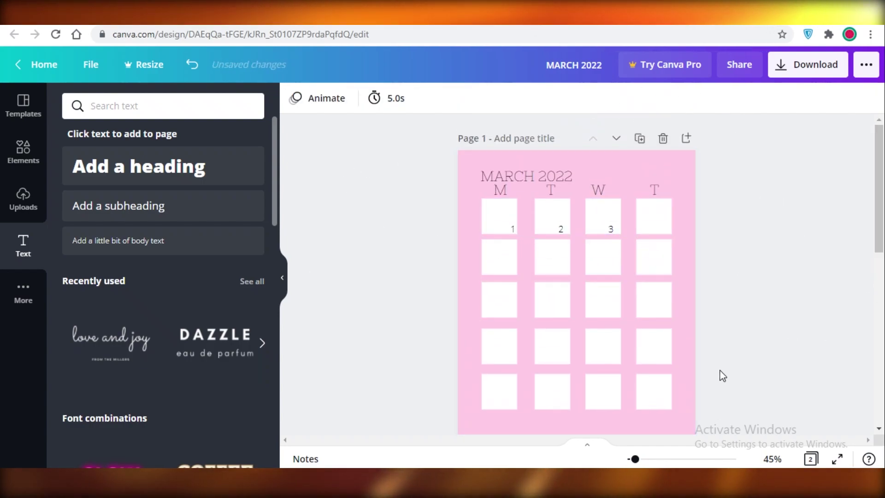
pyautogui.scroll(-2, 721, 377)
pyautogui.scroll(2, 763, 250)
pyautogui.scroll(-2, 586, 223)
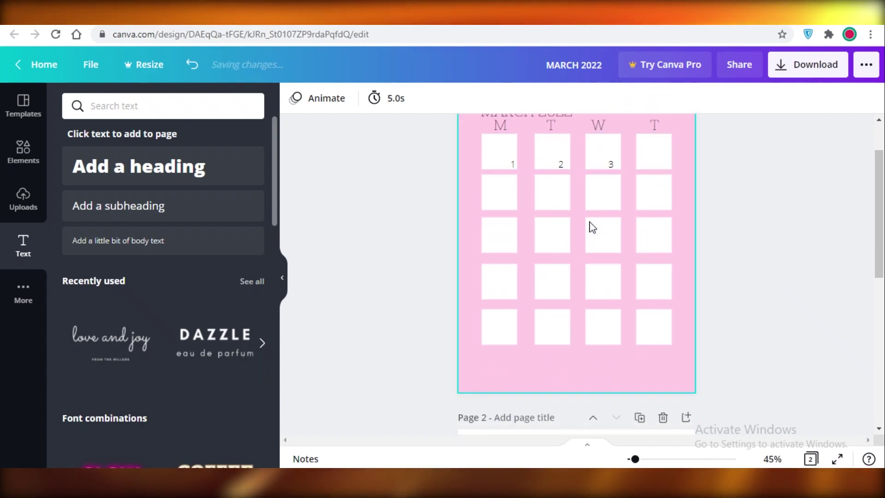
pyautogui.scroll(2, 687, 228)
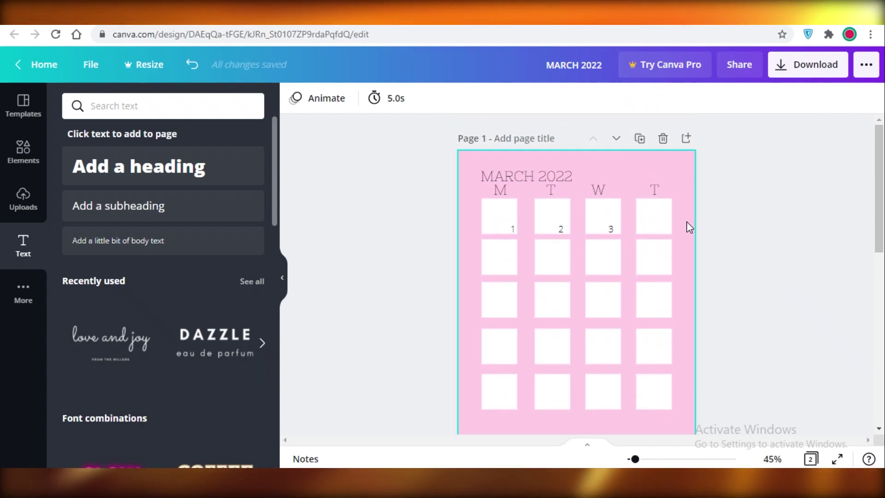
# Duplicate the page and retype its headings as F, SAT, SUN and NOTES
pyautogui.click(638, 139)
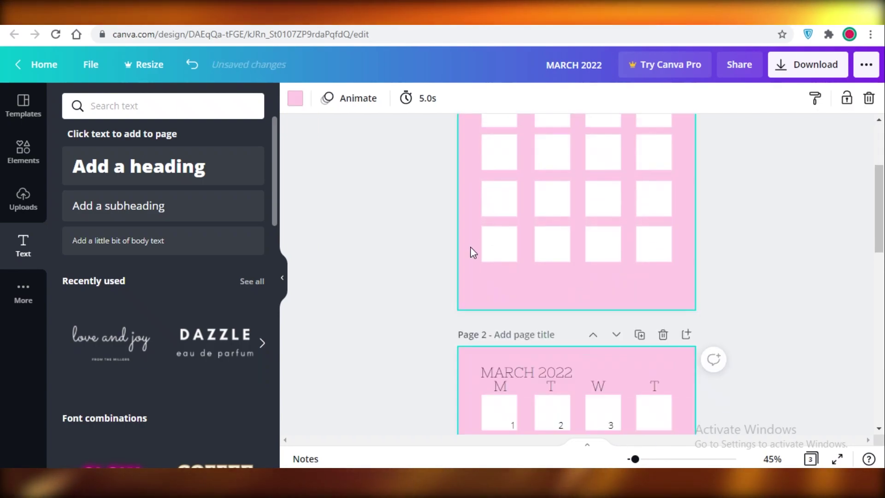
pyautogui.click(501, 211)
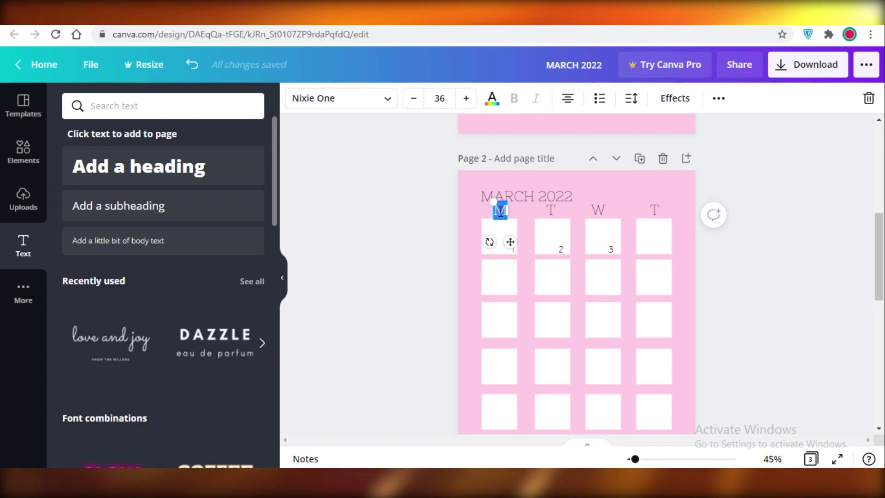
pyautogui.press('BackSpace')
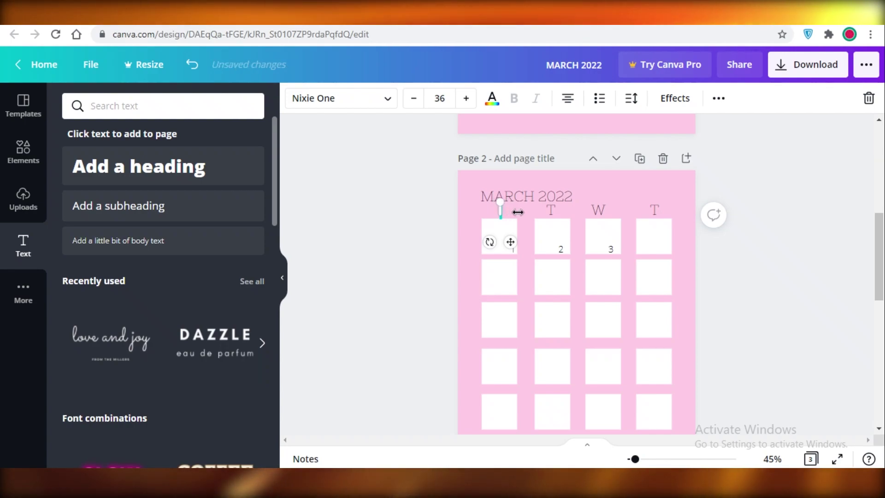
pyautogui.write('F')
pyautogui.click(554, 212)
pyautogui.write('SAY')
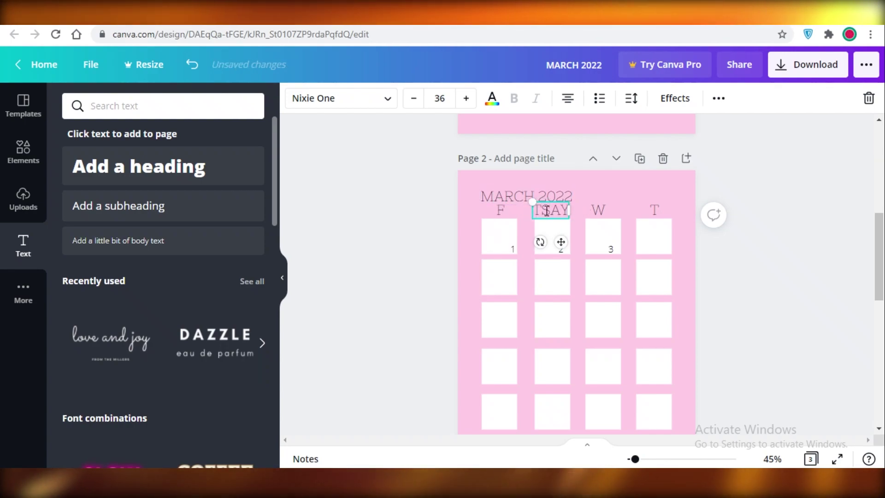
pyautogui.press('BackSpace')
pyautogui.write('T')
pyautogui.press('Home')
pyautogui.press('Delete')
pyautogui.click(602, 213)
pyautogui.write('SUU')
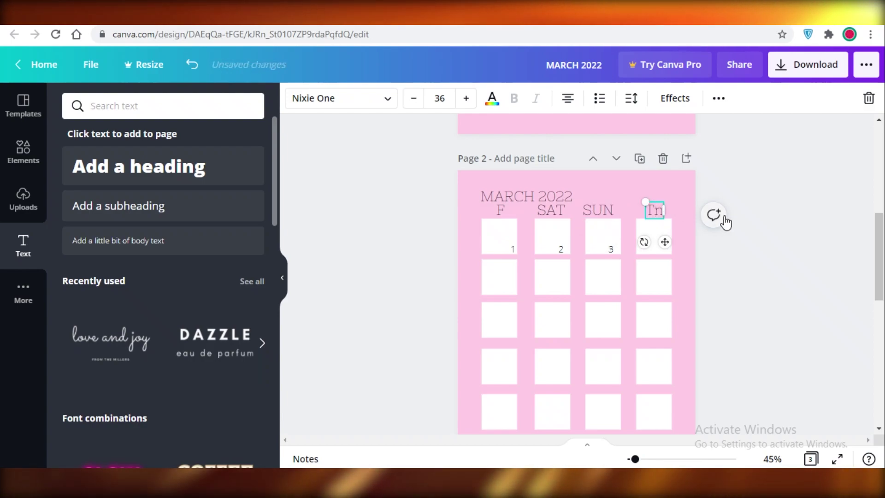
pyautogui.write('NOTES')
# Delete every square in the NOTES column on page 2
pyautogui.click(653, 238)
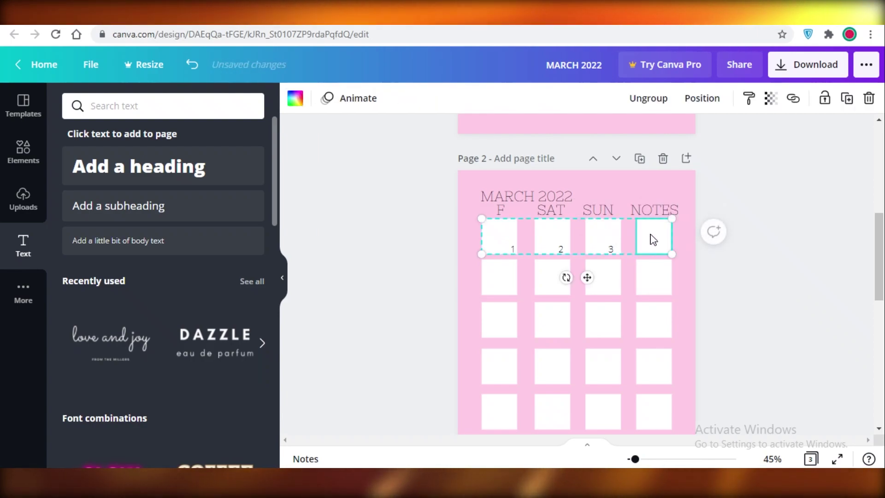
pyautogui.rightClick(652, 238)
pyautogui.click(666, 238)
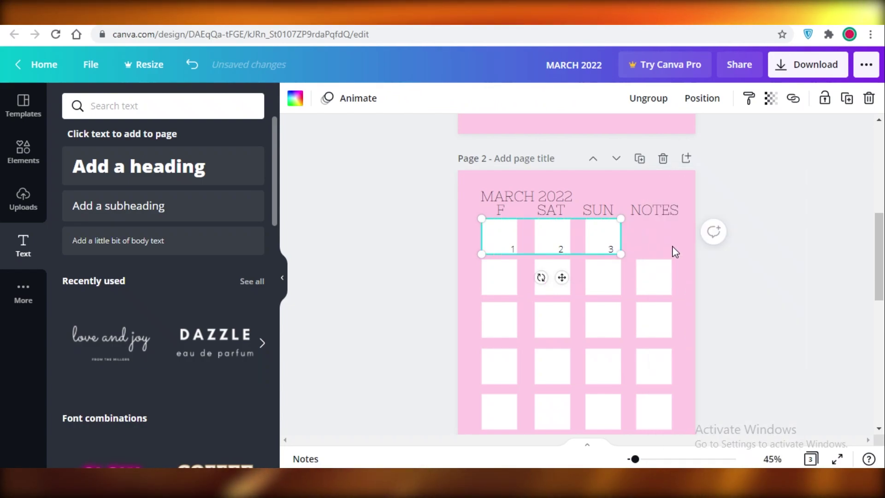
pyautogui.click(659, 274)
pyautogui.rightClick(659, 274)
pyautogui.click(679, 239)
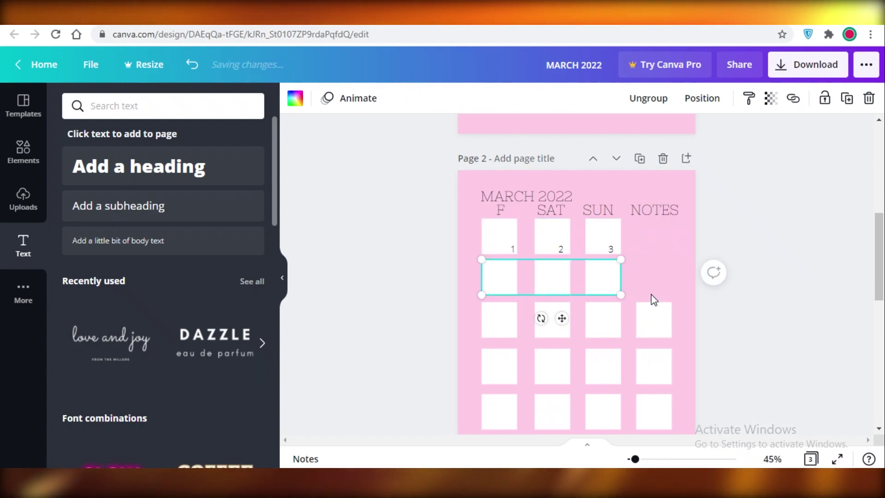
pyautogui.rightClick(658, 366)
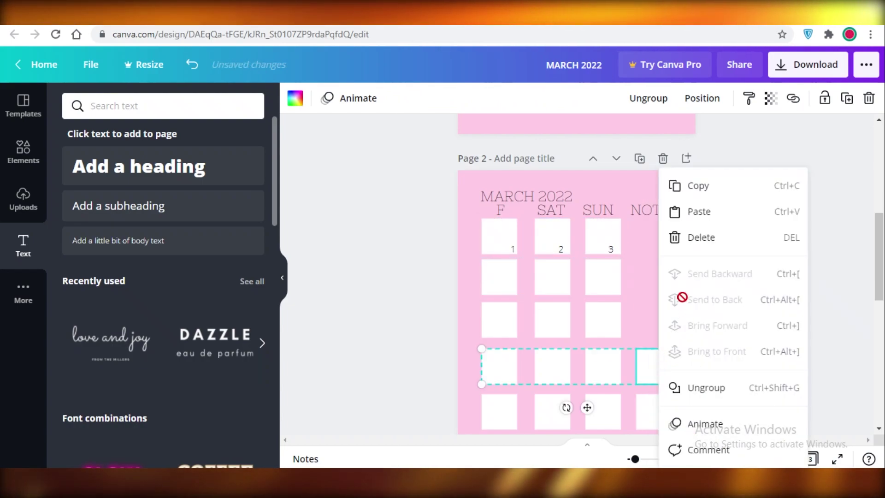
pyautogui.click(684, 244)
pyautogui.click(663, 421)
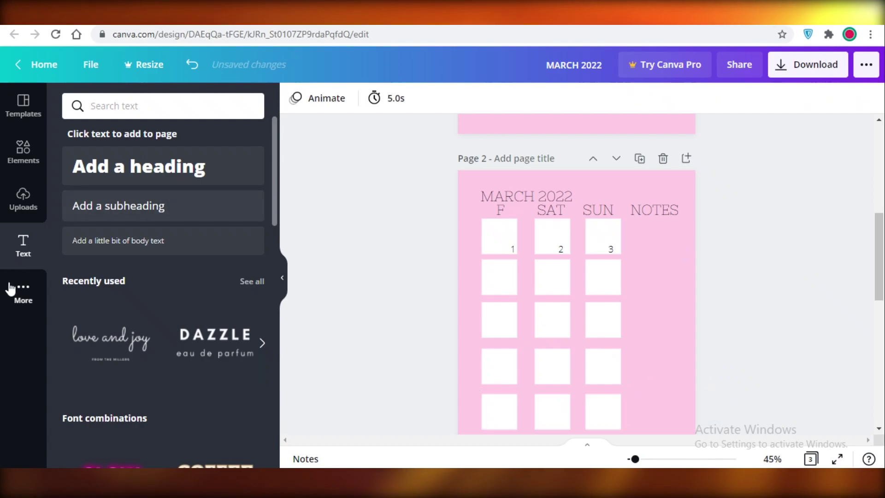
# Add four dashed lines under NOTES on page 2 and group them
pyautogui.click(15, 170)
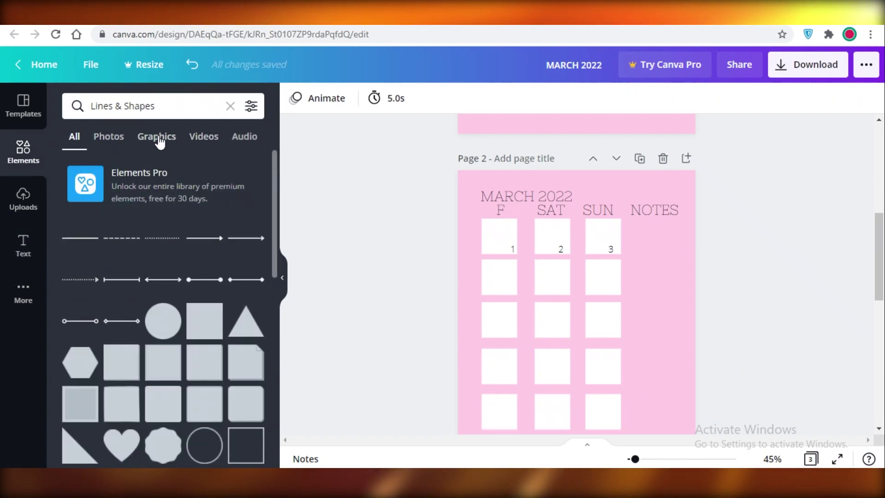
pyautogui.click(138, 248)
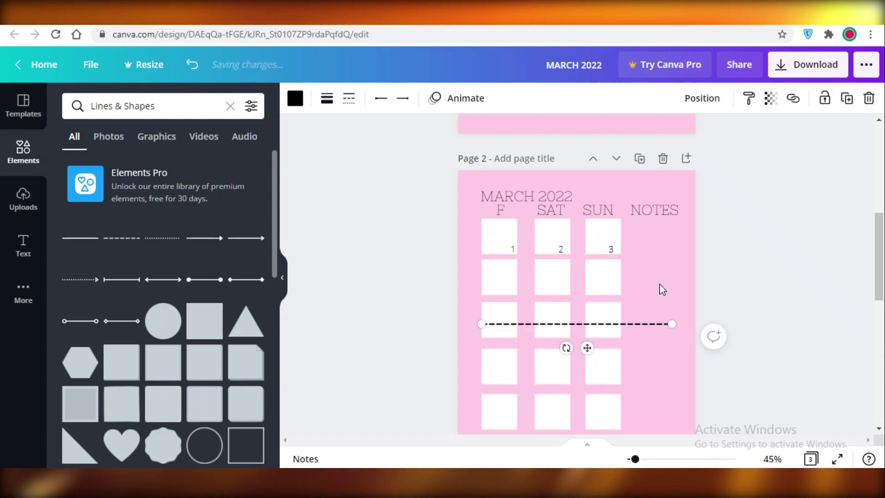
pyautogui.moveTo(616, 324); pyautogui.dragTo(693, 247)
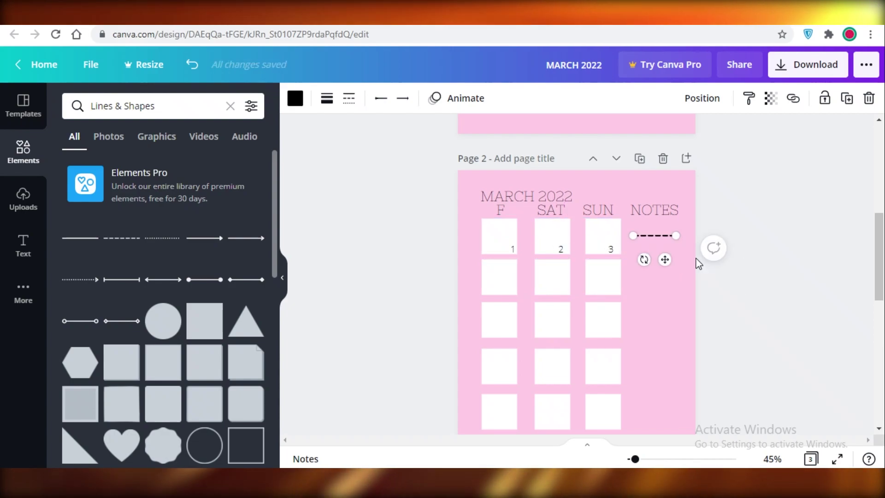
pyautogui.moveTo(668, 272); pyautogui.dragTo(668, 275)
pyautogui.moveTo(681, 309); pyautogui.dragTo(627, 231)
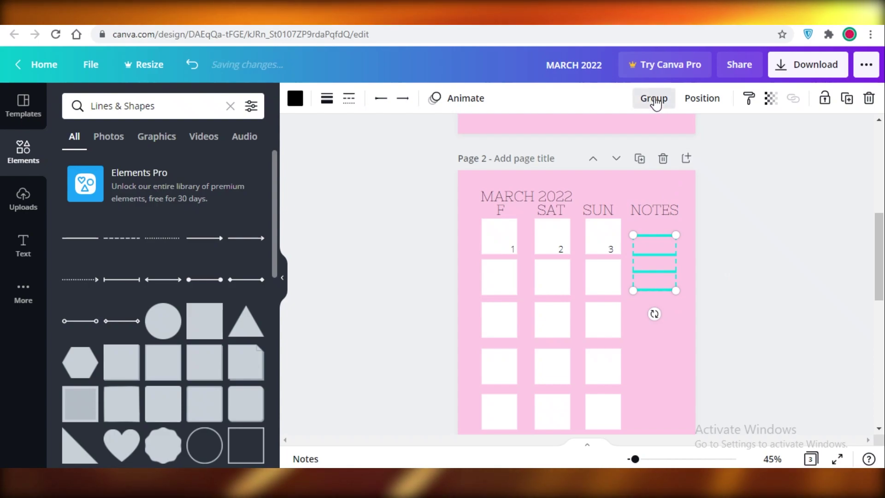
pyautogui.click(655, 101)
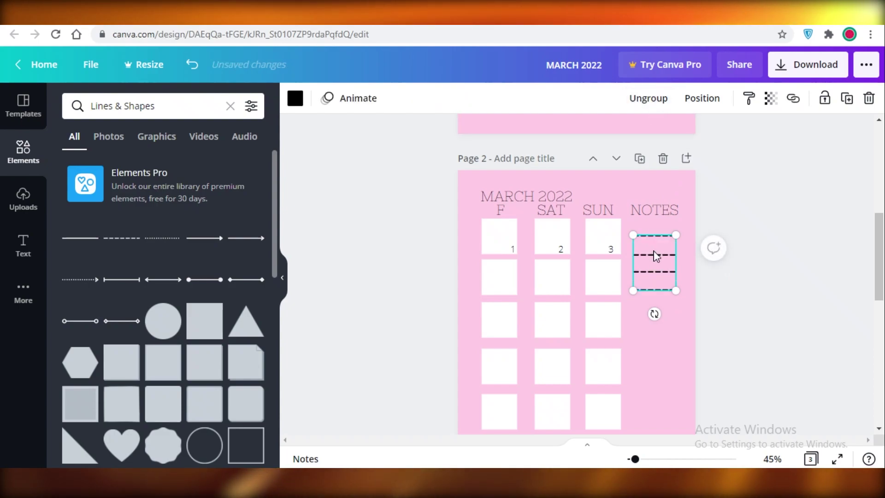
pyautogui.moveTo(654, 312); pyautogui.dragTo(661, 319)
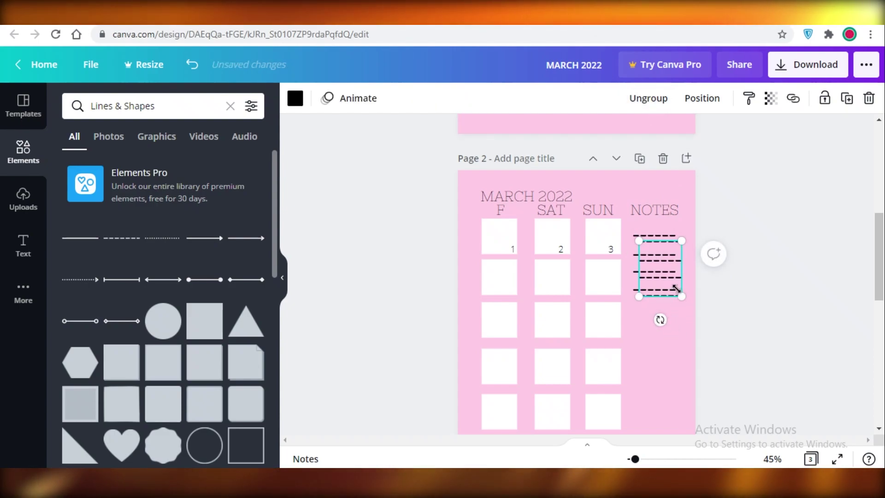
# Copy the dashed-line group down the NOTES column to the grid's bottom row
pyautogui.hotkey('ctrl', 'd')
pyautogui.moveTo(655, 239); pyautogui.dragTo(646, 316)
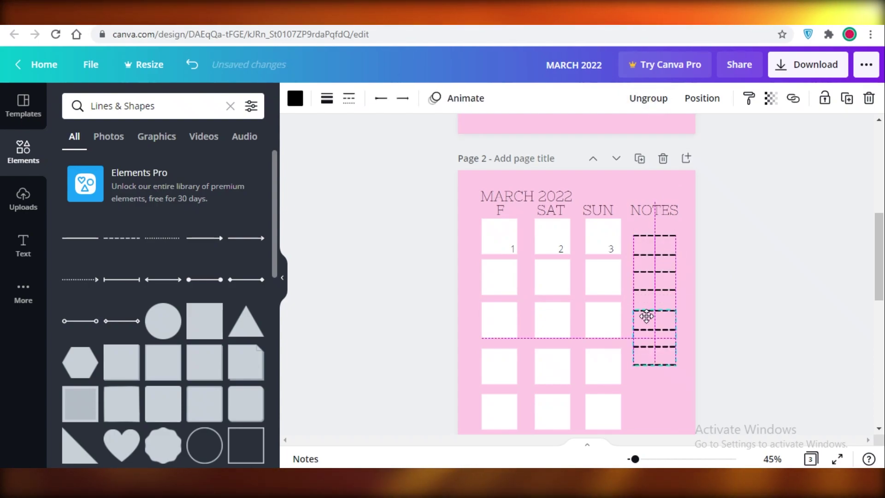
pyautogui.hotkey('ctrl', 'v')
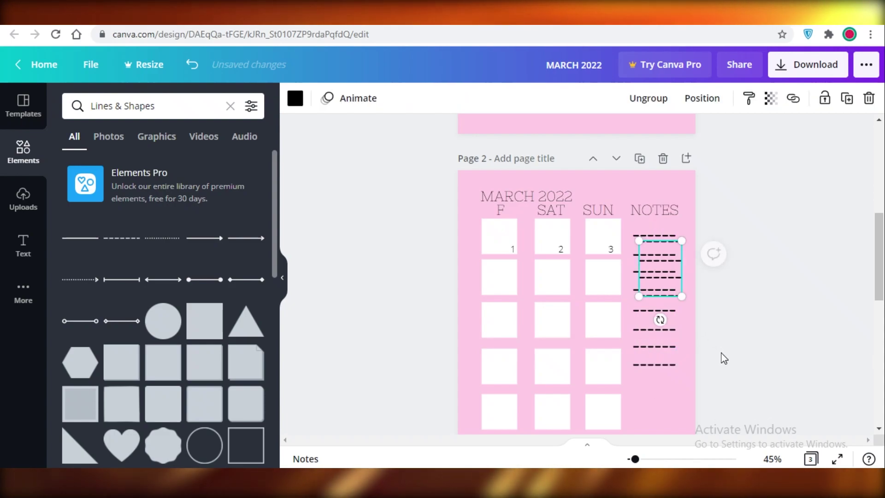
pyautogui.moveTo(654, 252); pyautogui.dragTo(645, 397)
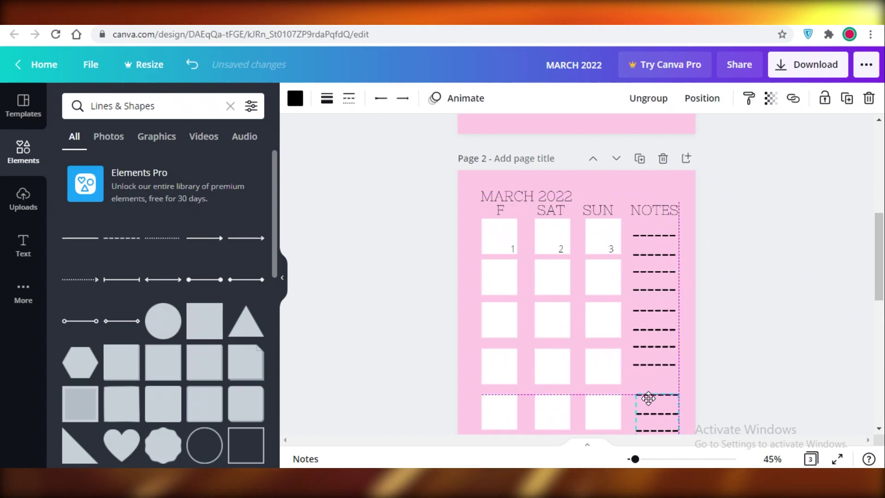
pyautogui.click(761, 383)
pyautogui.scroll(-1, 761, 384)
pyautogui.scroll(-2, 761, 383)
pyautogui.click(654, 276)
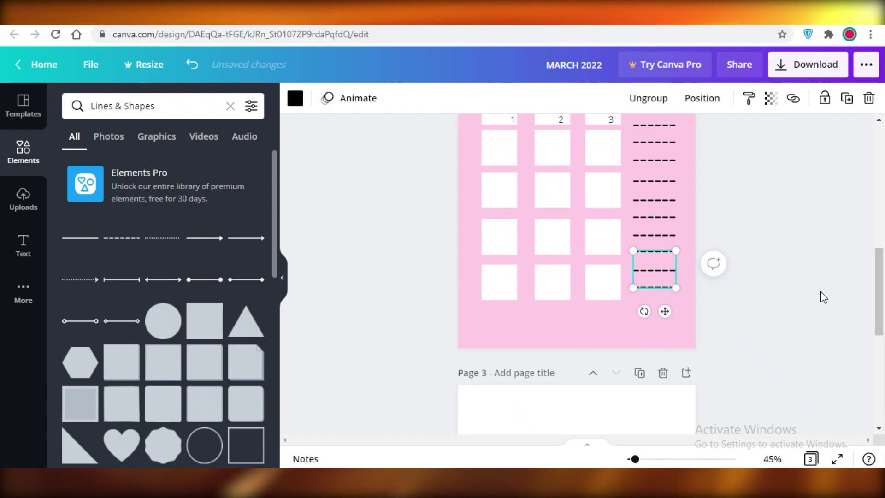
pyautogui.click(682, 300)
pyautogui.scroll(3, 811, 358)
pyautogui.scroll(-2, 658, 411)
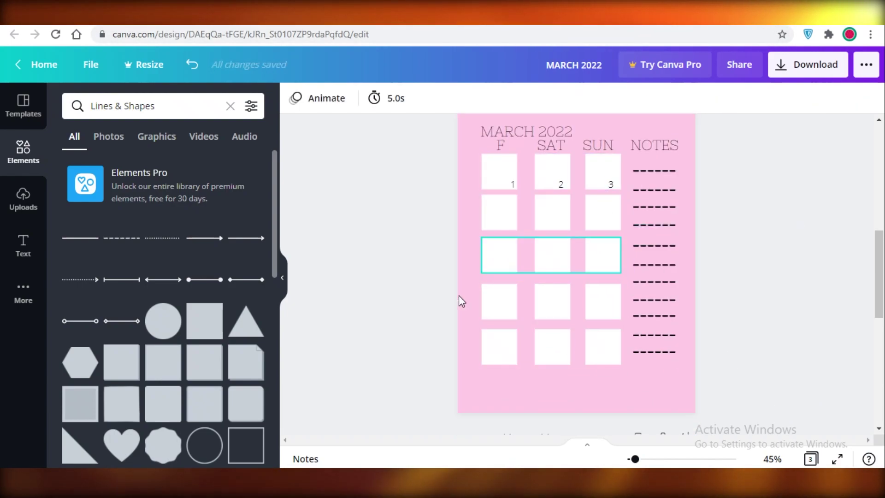
pyautogui.scroll(5, 576, 289)
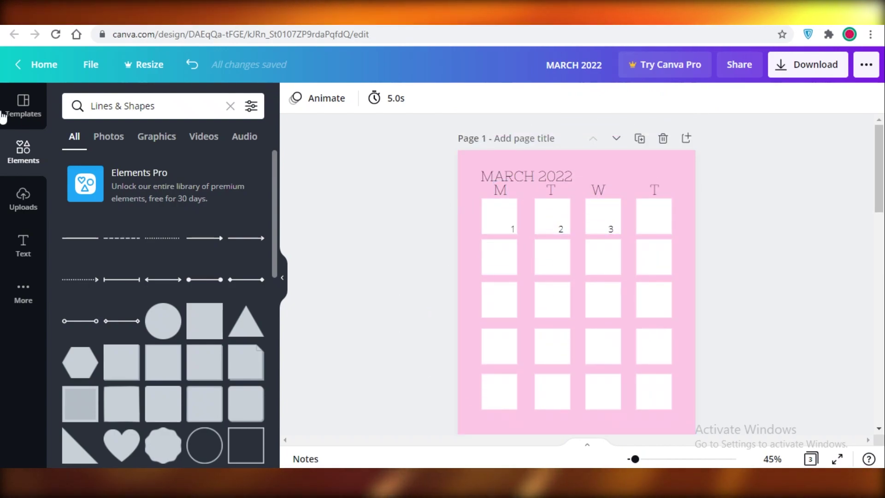
# Search Elements for SPARKLES and add the white sparkles graphic to page 1
pyautogui.click(24, 157)
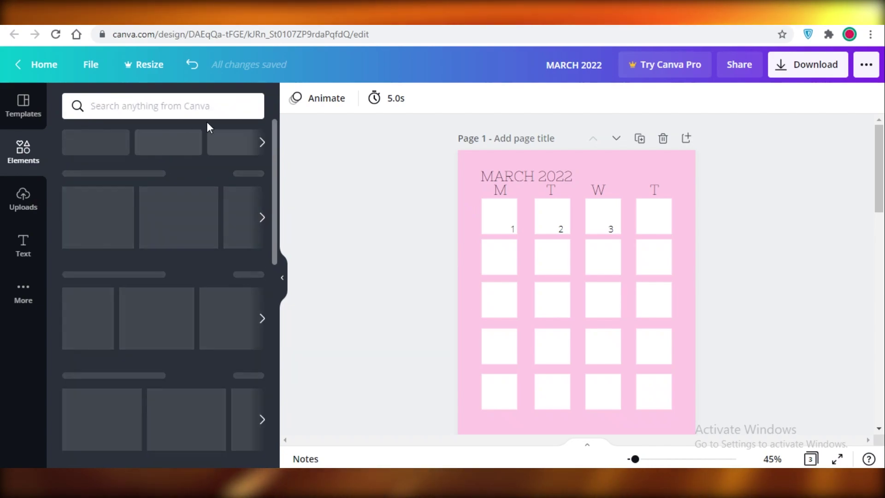
pyautogui.click(190, 107)
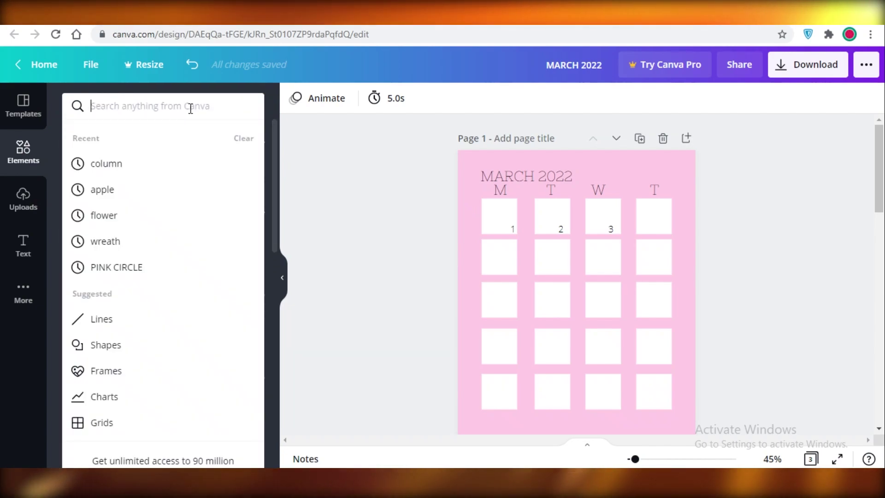
pyautogui.write('f')
pyautogui.press('BackSpace')
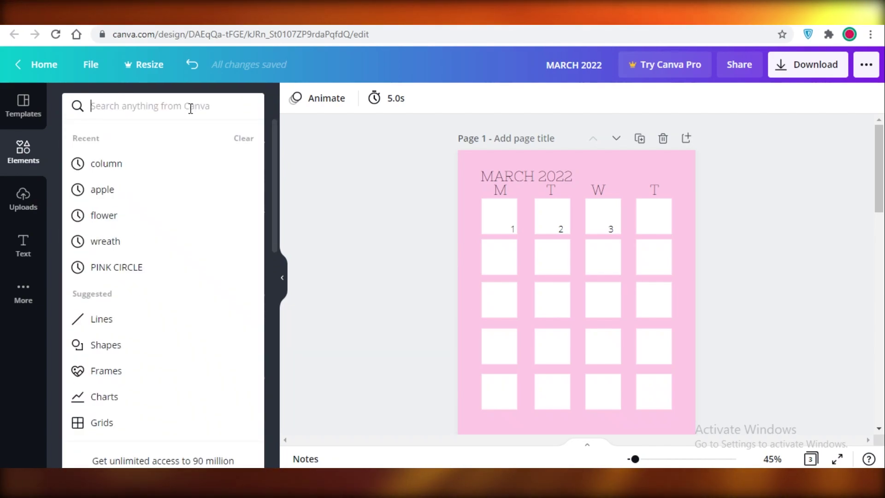
pyautogui.write('SPARKLES')
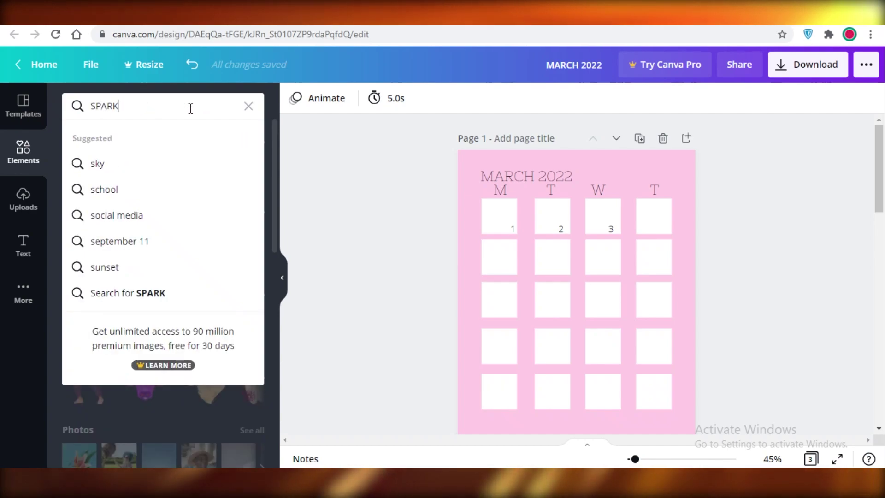
pyautogui.press('Return')
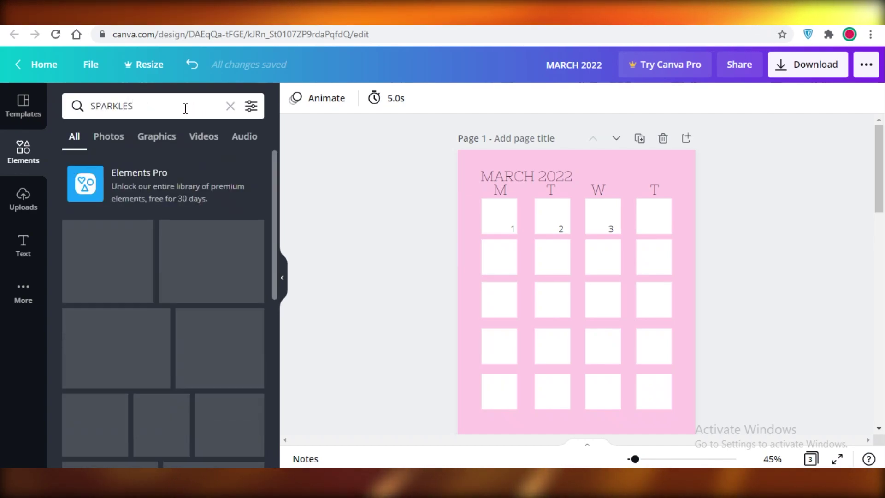
pyautogui.scroll(-2, 59, 292)
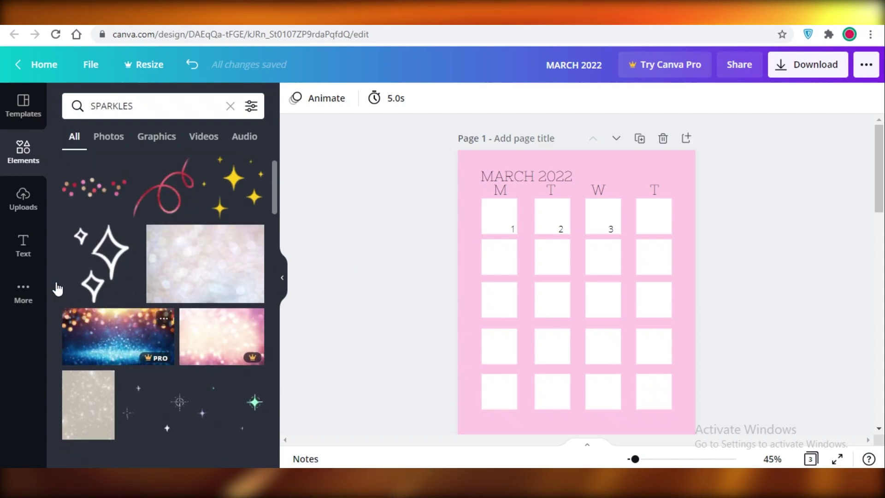
pyautogui.click(103, 258)
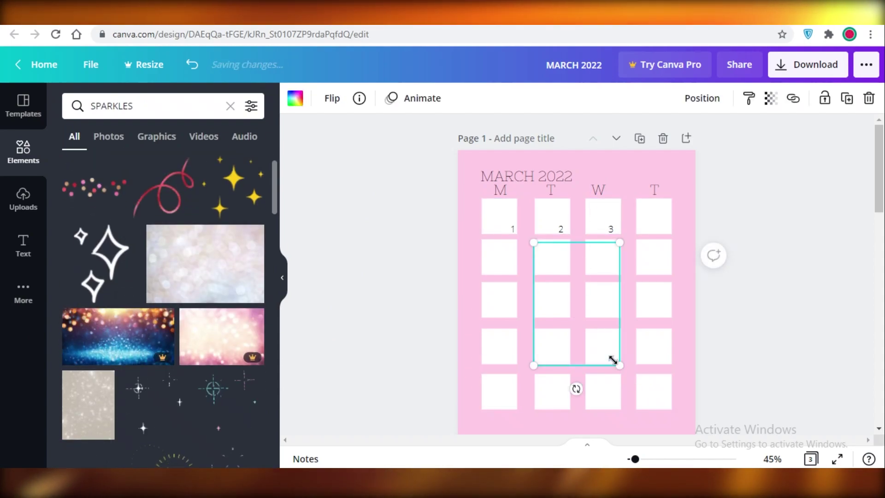
# Resize the sparkles and place them in the top-left and bottom-right corners
pyautogui.moveTo(515, 292); pyautogui.dragTo(555, 326)
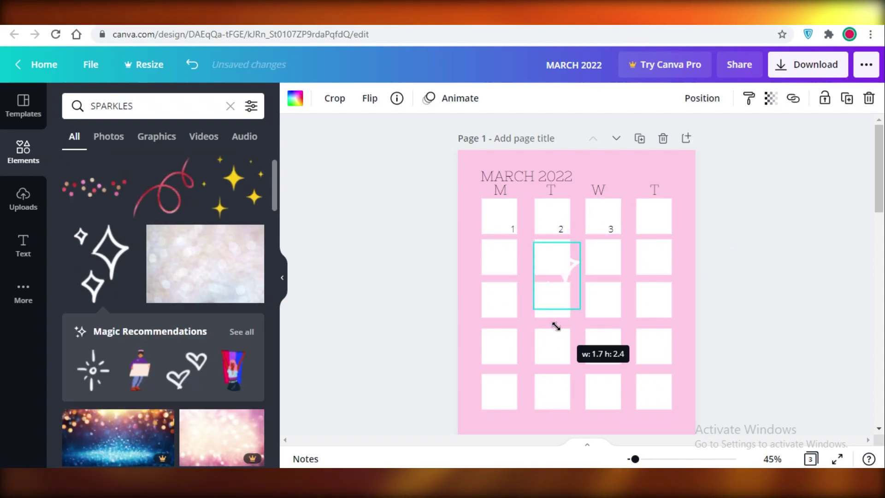
pyautogui.moveTo(590, 167); pyautogui.dragTo(665, 193)
pyautogui.moveTo(662, 162); pyautogui.dragTo(474, 164)
pyautogui.click(805, 239)
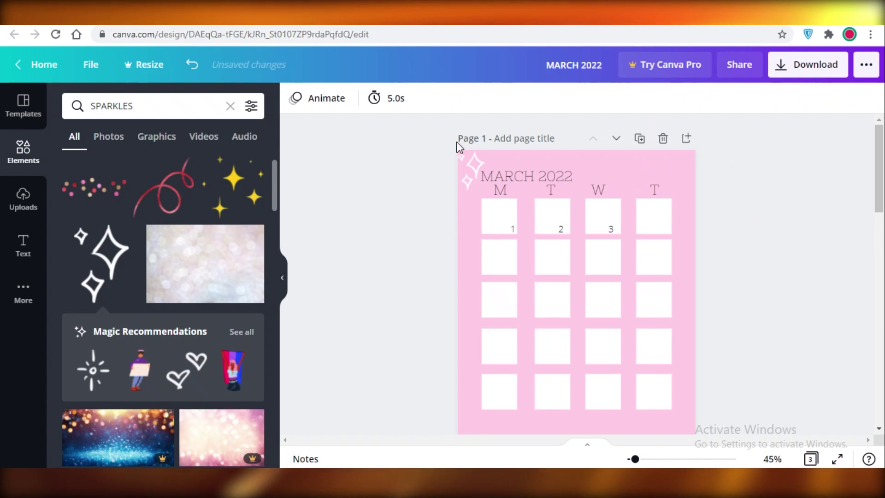
pyautogui.click(473, 167)
pyautogui.moveTo(479, 179); pyautogui.dragTo(679, 309)
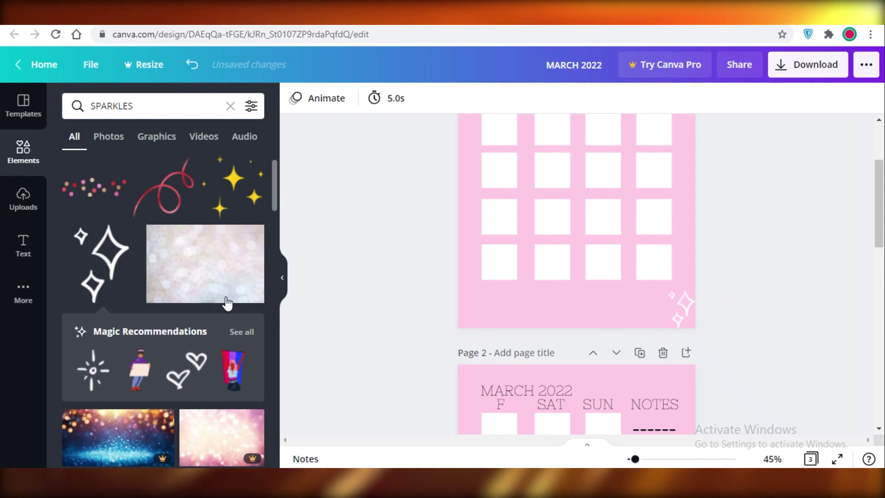
# Search LINES graphics and place a line ornament centred near page 1's bottom
pyautogui.click(230, 107)
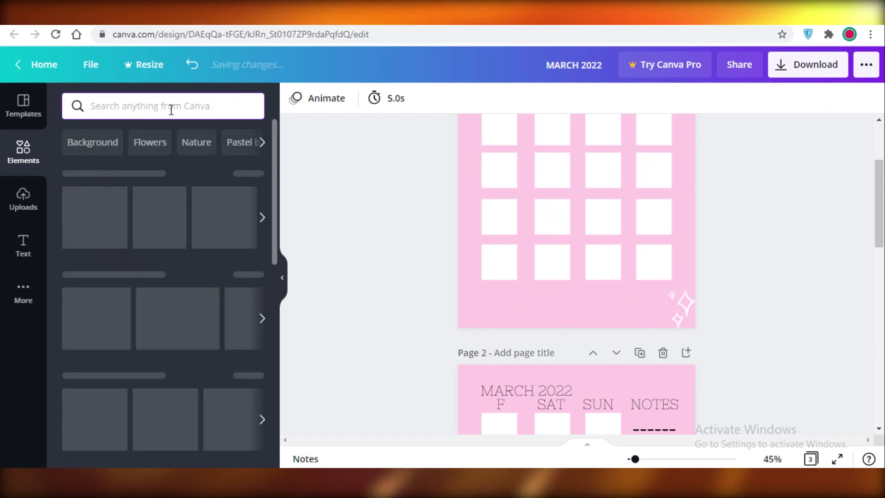
pyautogui.write('ES')
pyautogui.press('Return')
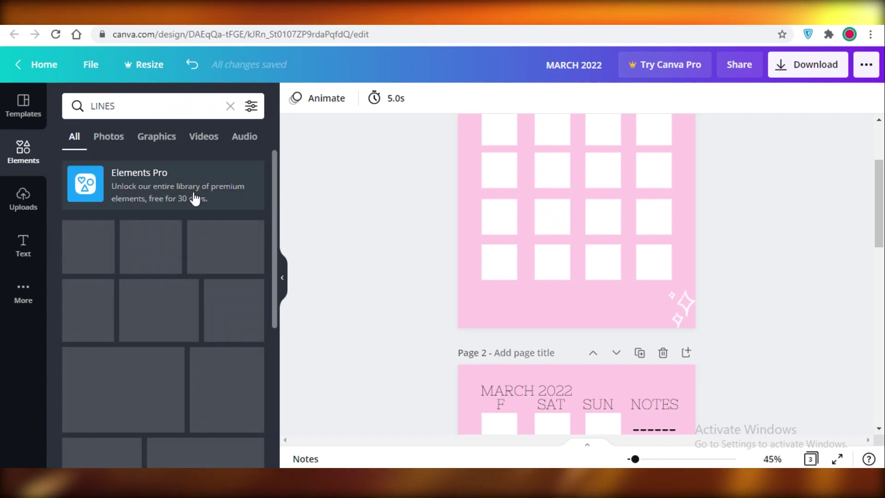
pyautogui.click(138, 135)
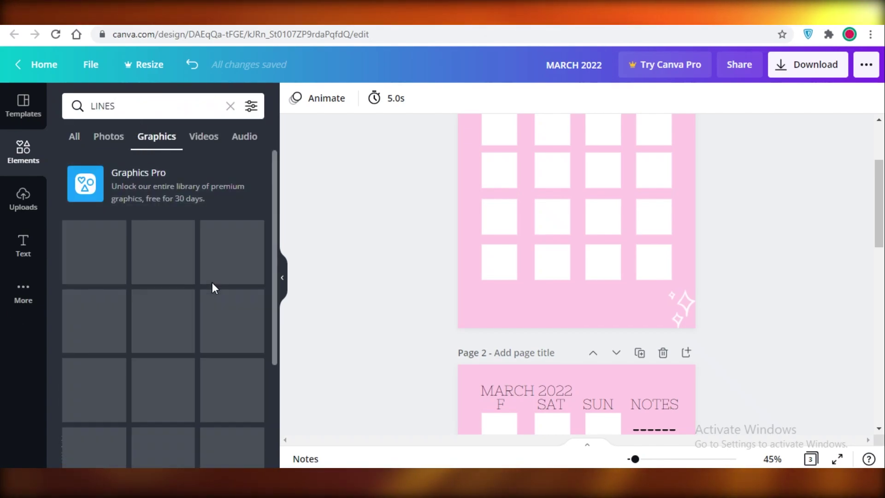
pyautogui.scroll(-3, 221, 276)
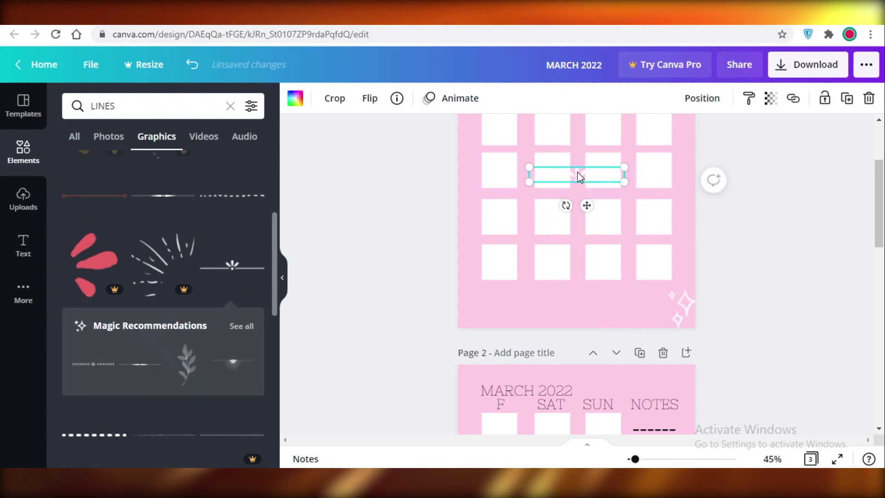
pyautogui.moveTo(577, 180); pyautogui.dragTo(576, 306)
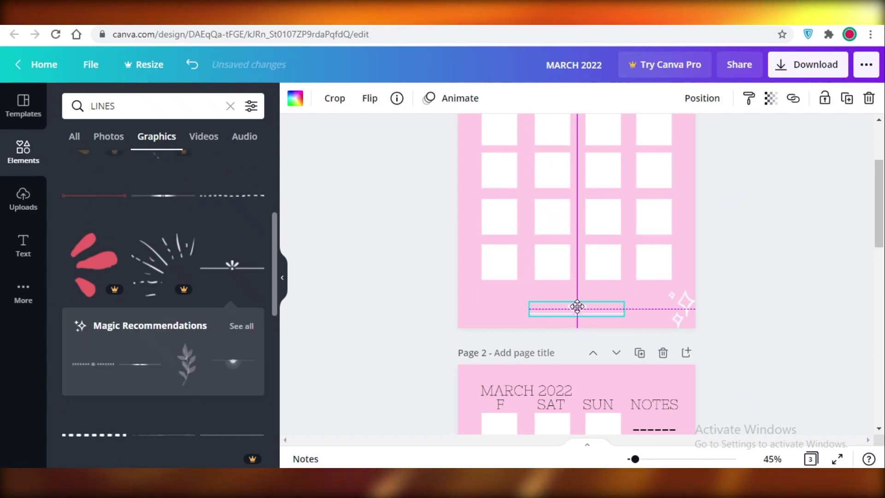
pyautogui.click(801, 294)
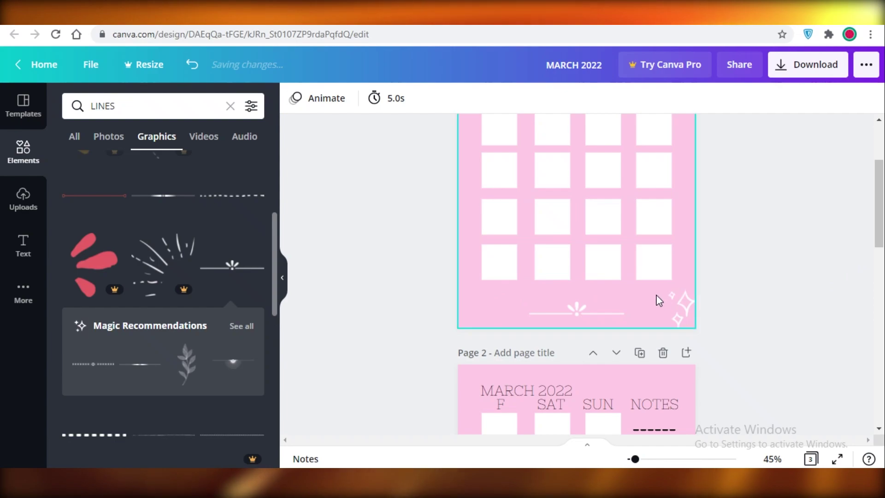
pyautogui.scroll(-2, 655, 321)
pyautogui.scroll(4, 748, 322)
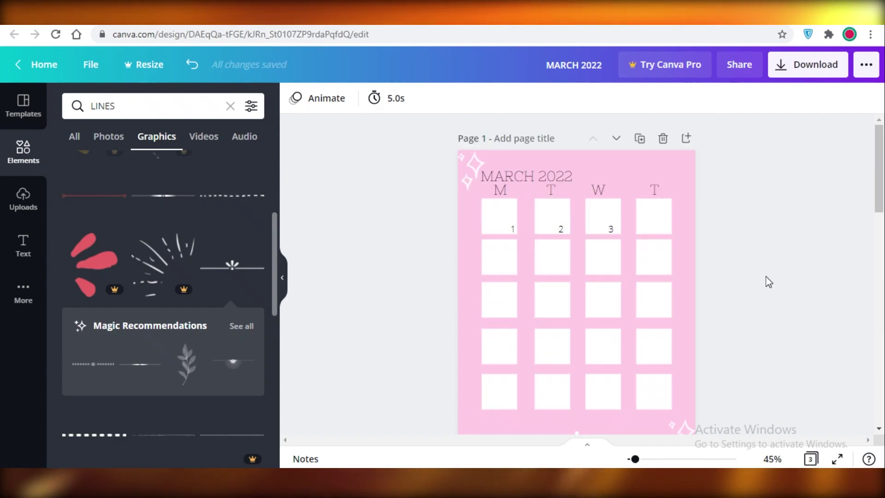
pyautogui.scroll(-2, 774, 279)
pyautogui.scroll(2, 810, 242)
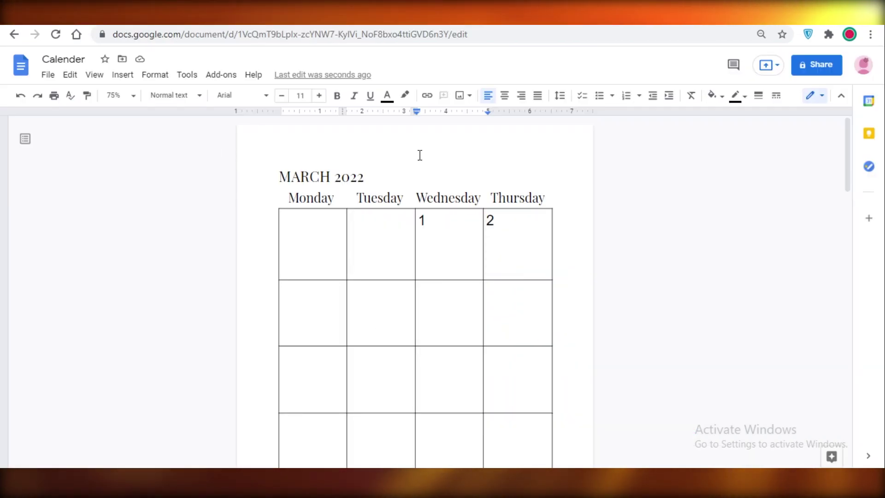
pyautogui.scroll(-2, 437, 381)
pyautogui.scroll(2, 409, 353)
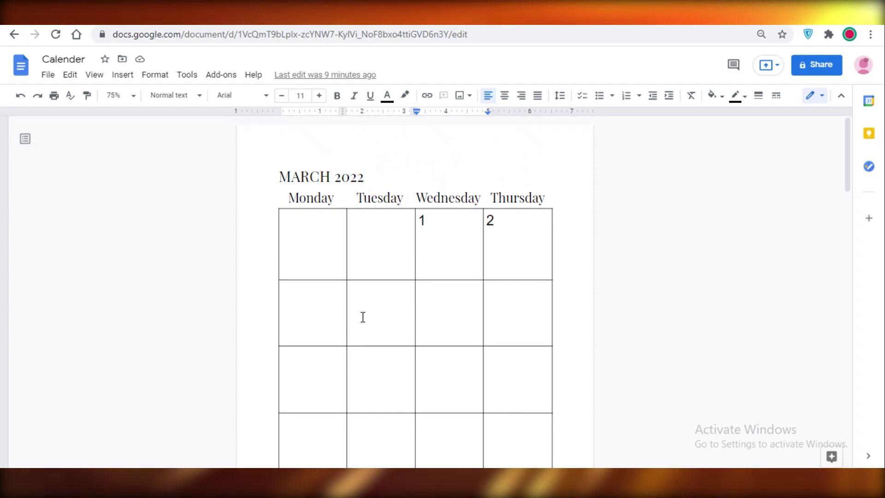